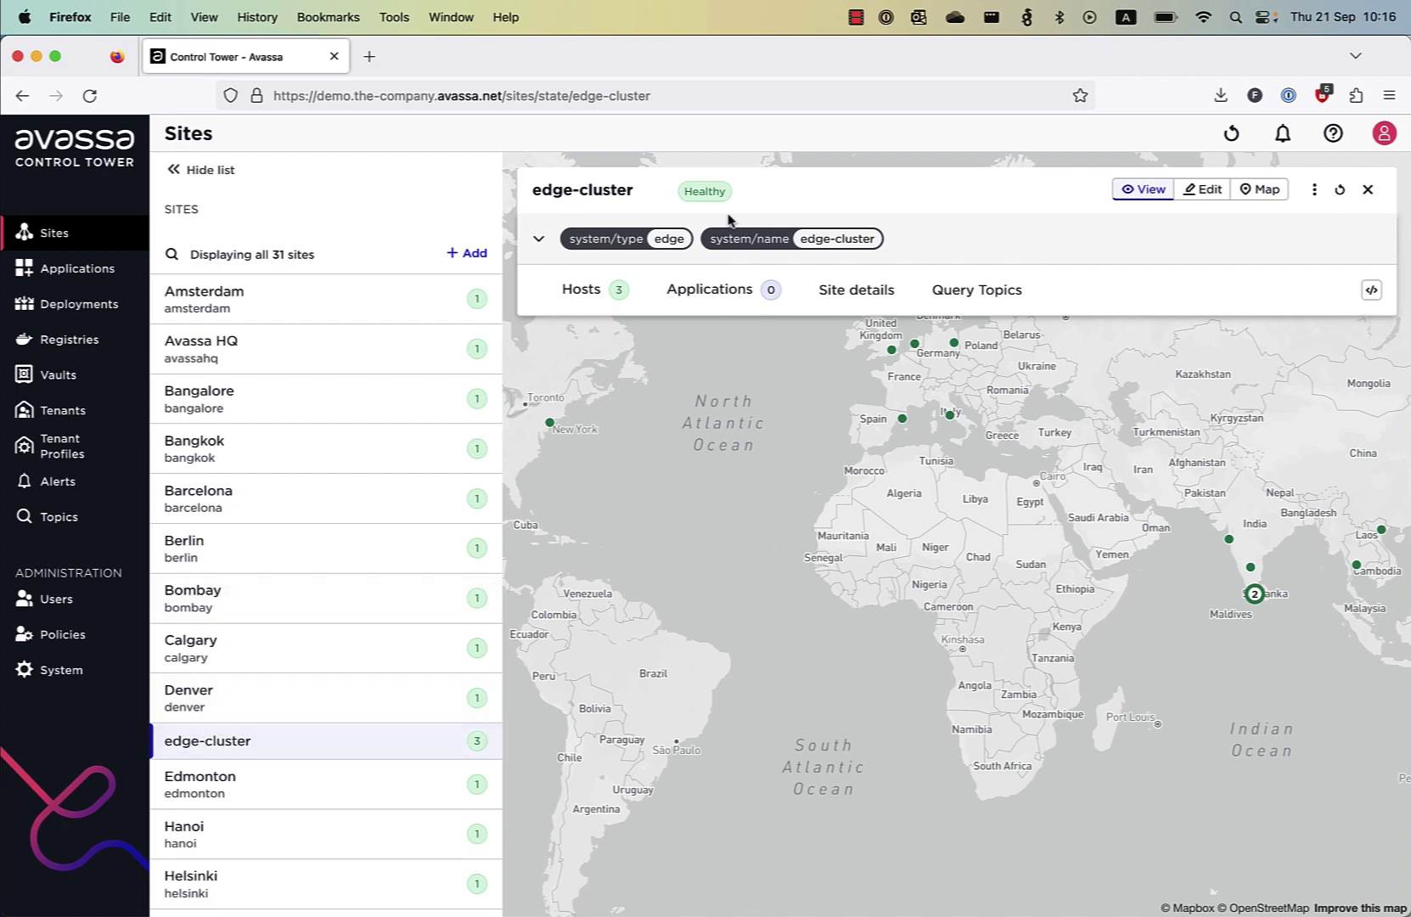
Step: View the hosts of the edge-cluster site and add a country label with the value Sweden to the site
left_click(580, 290)
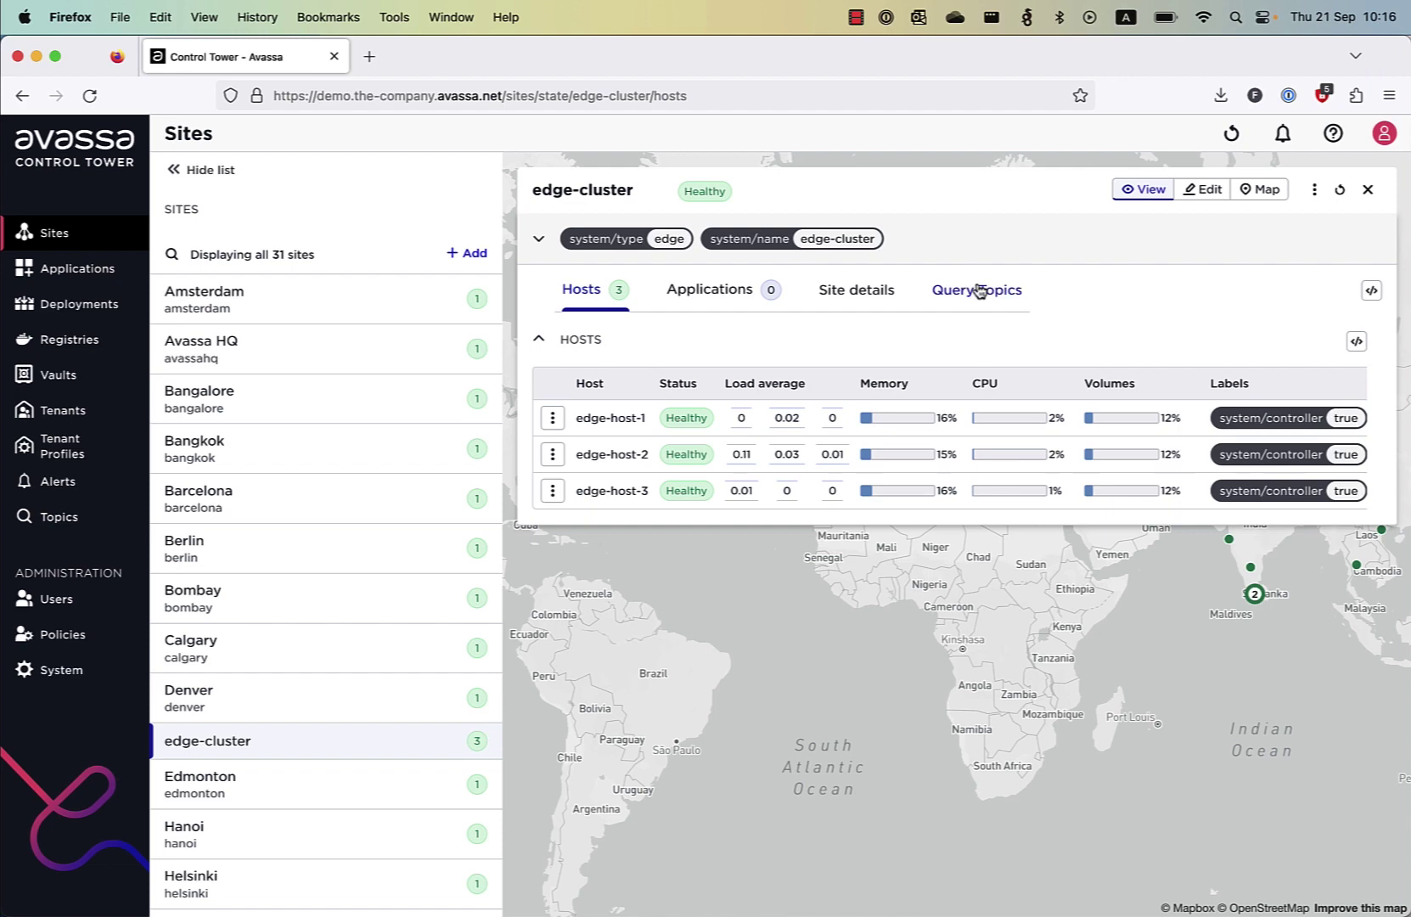
left_click(1205, 191)
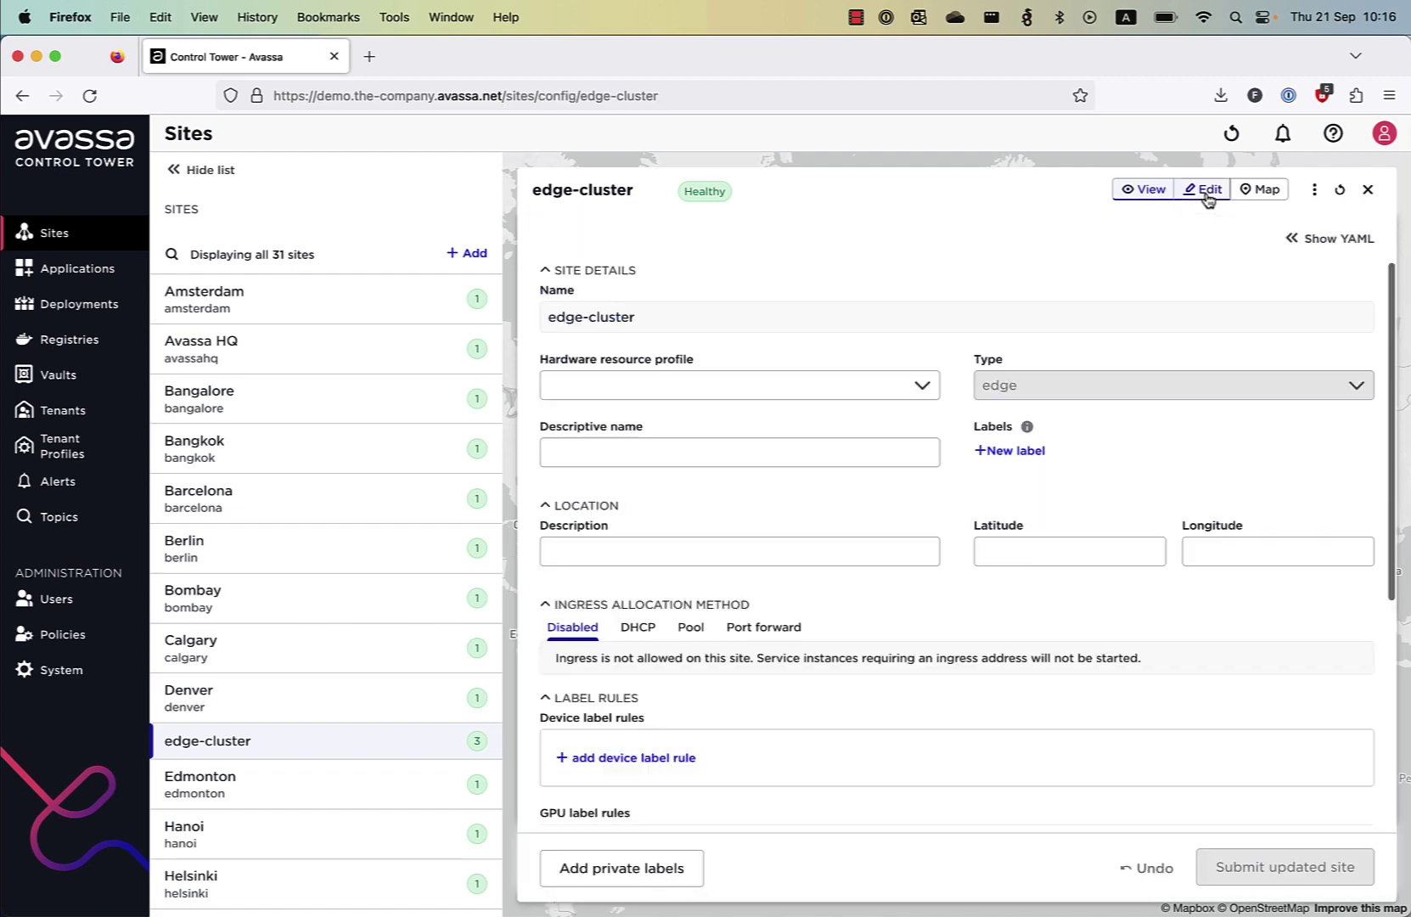
left_click(1008, 451)
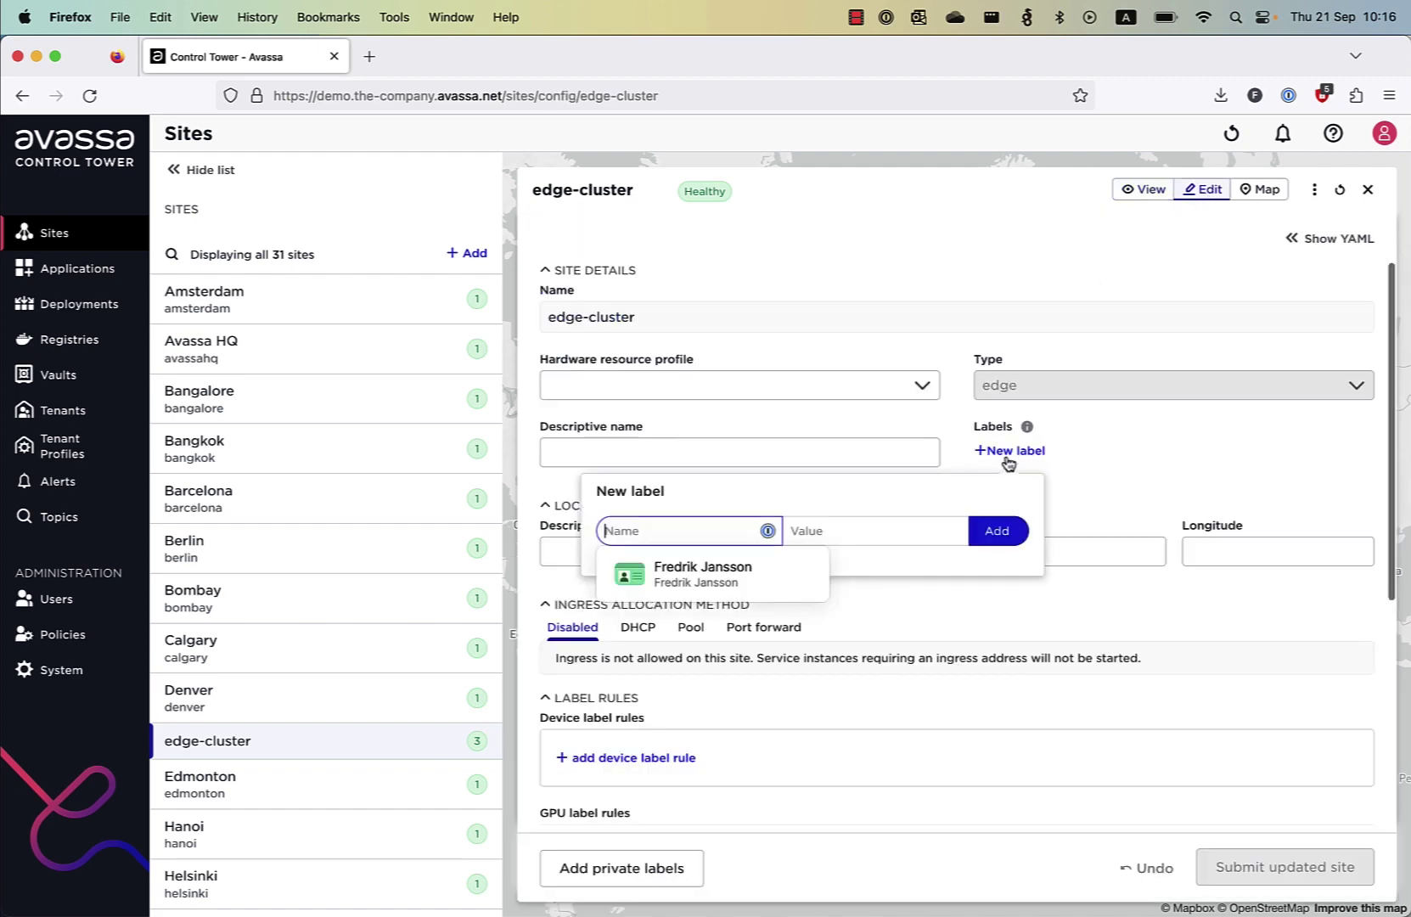
type("country")
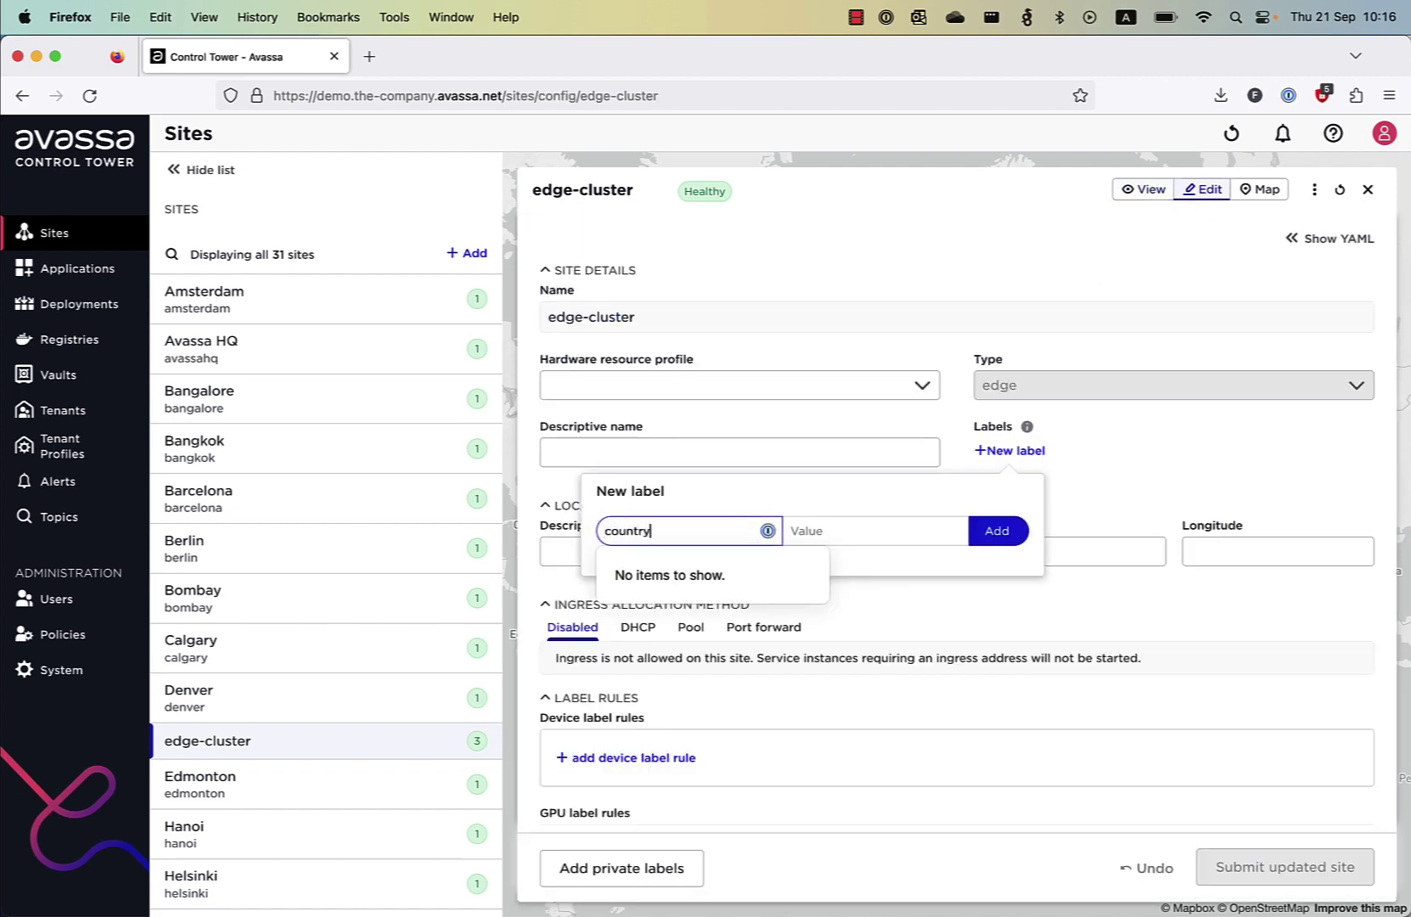
key("Tab")
type("Sweden")
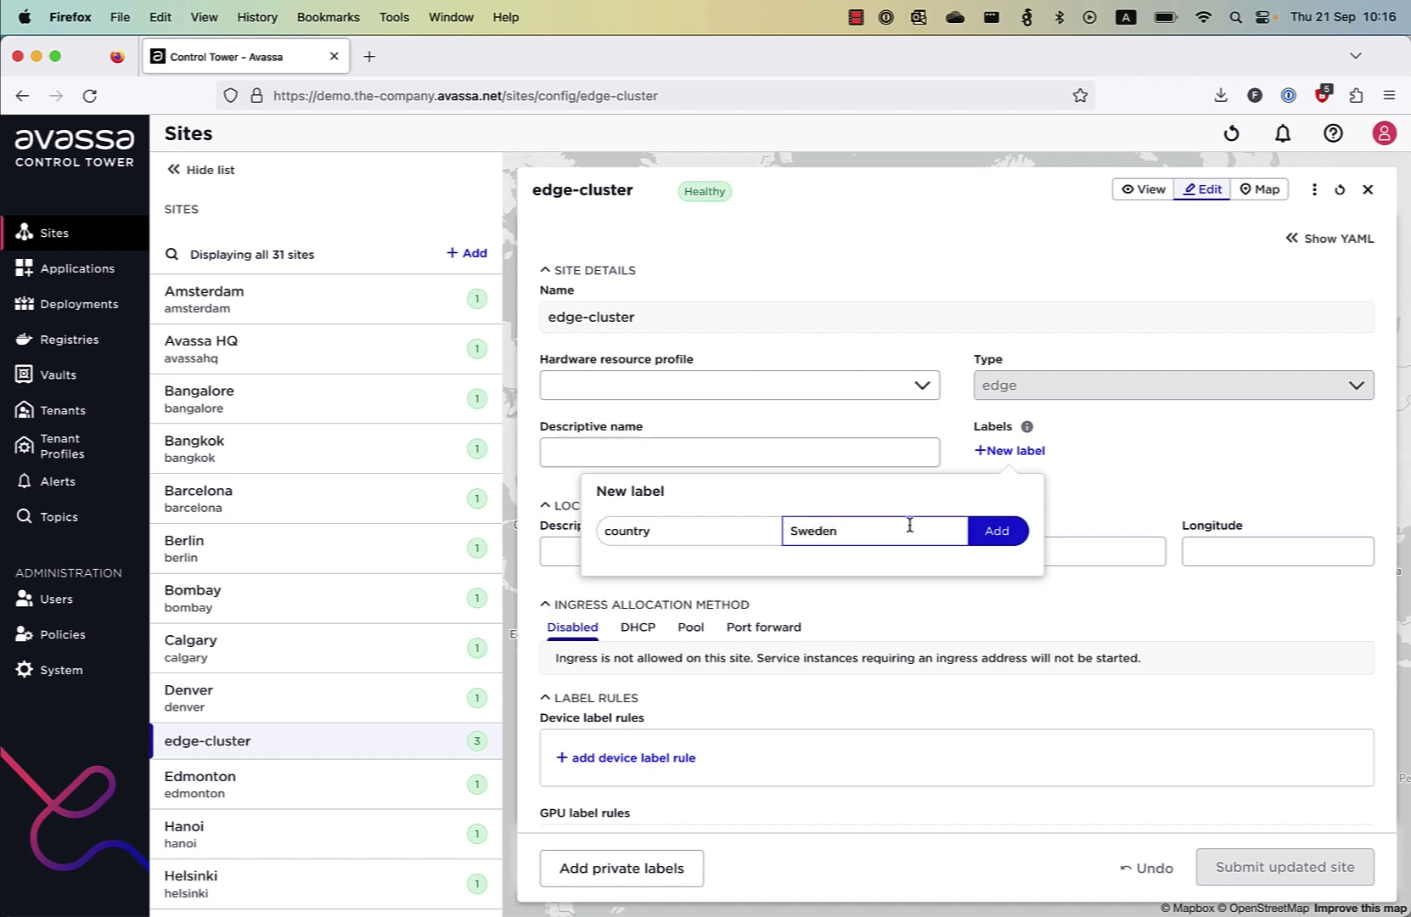
left_click(989, 540)
Step: Add a second label to the edge-cluster site, named size with the value large
left_click(1138, 453)
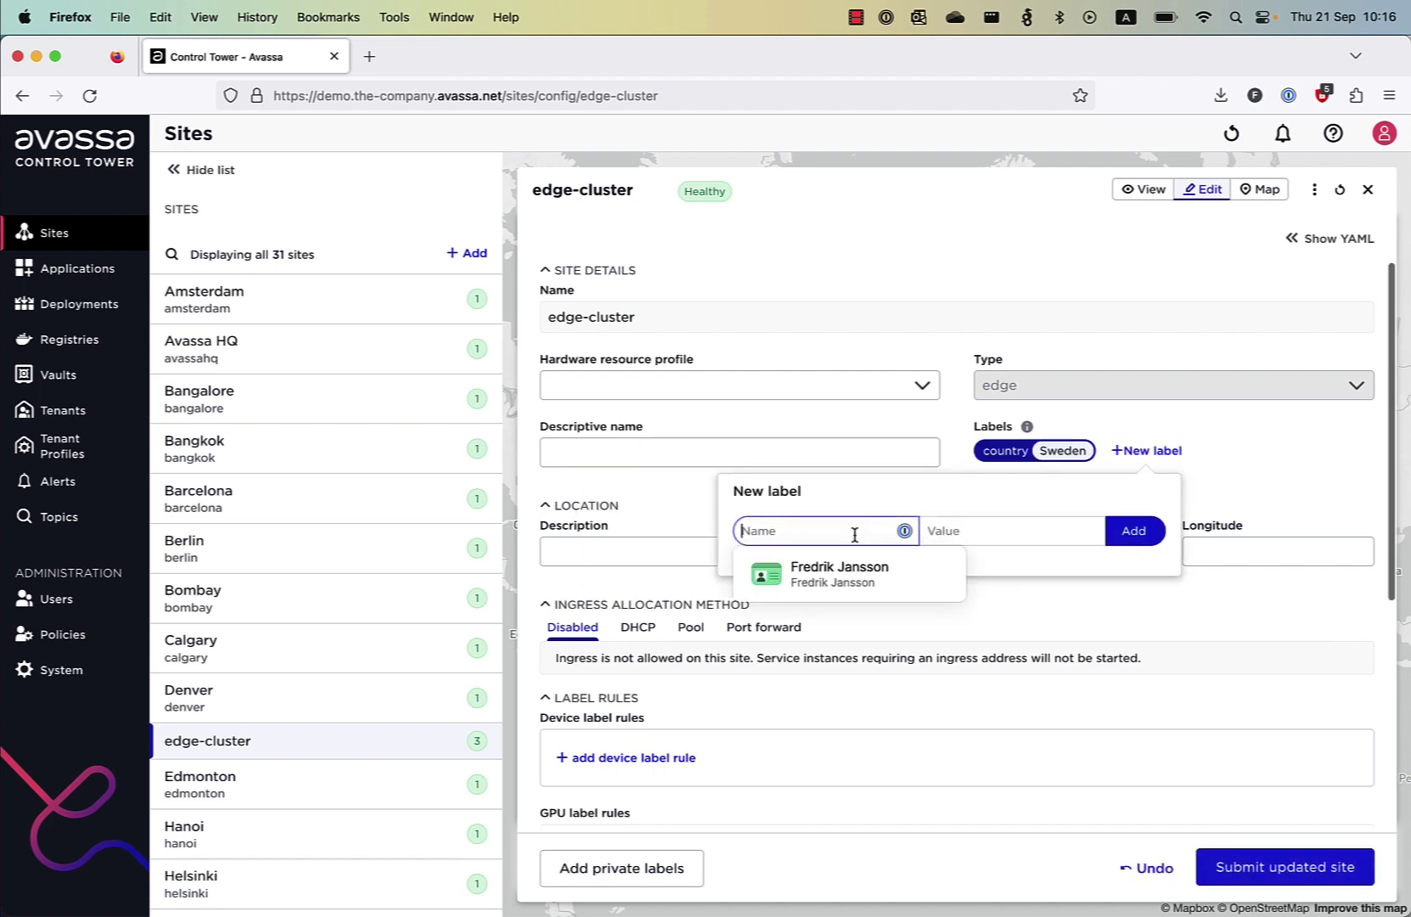
type("size")
key("Tab")
type("l")
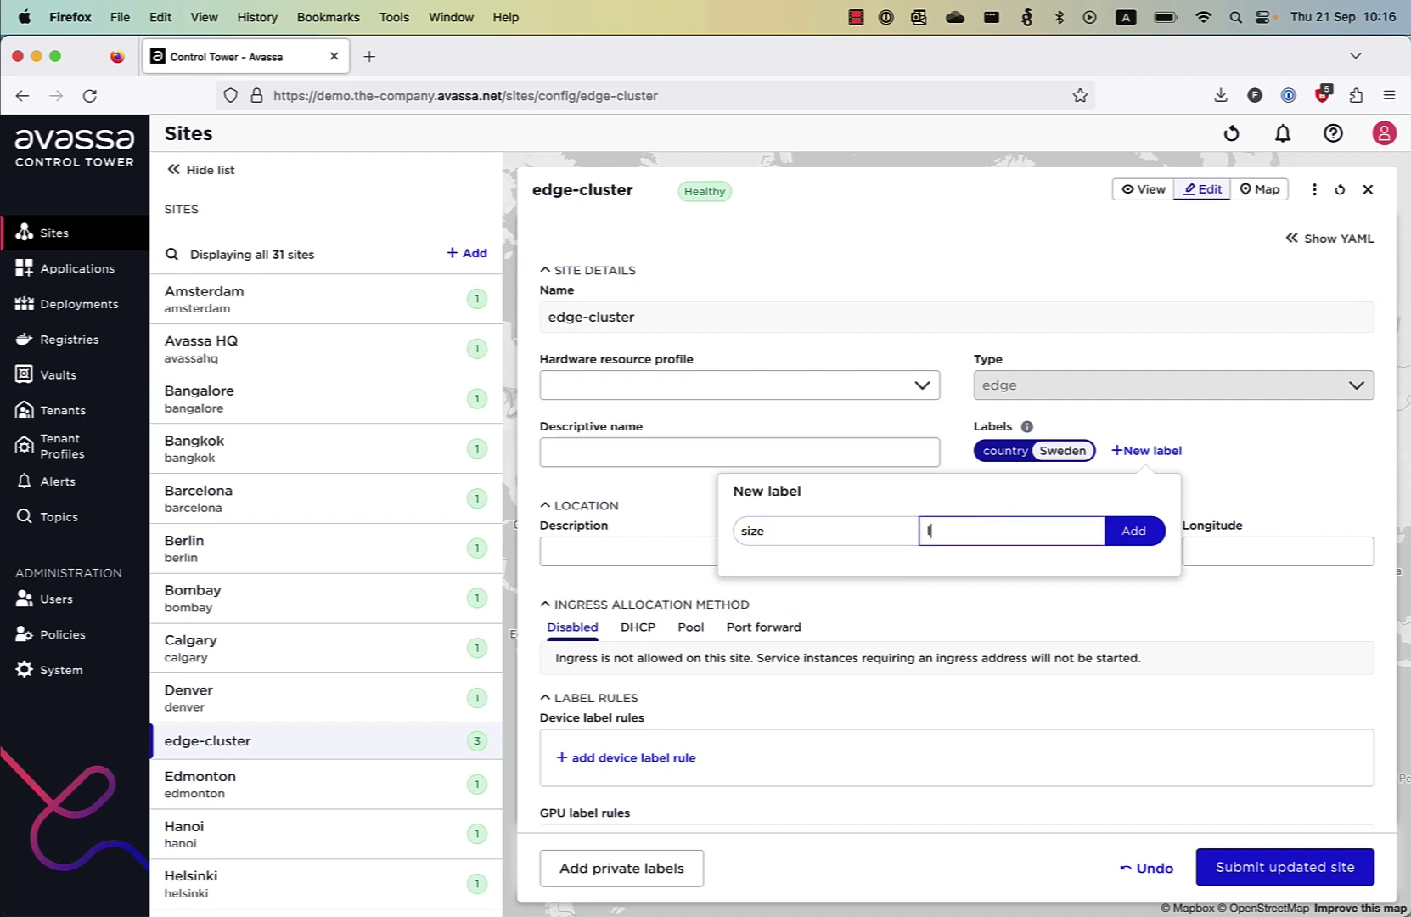
left_click(1119, 533)
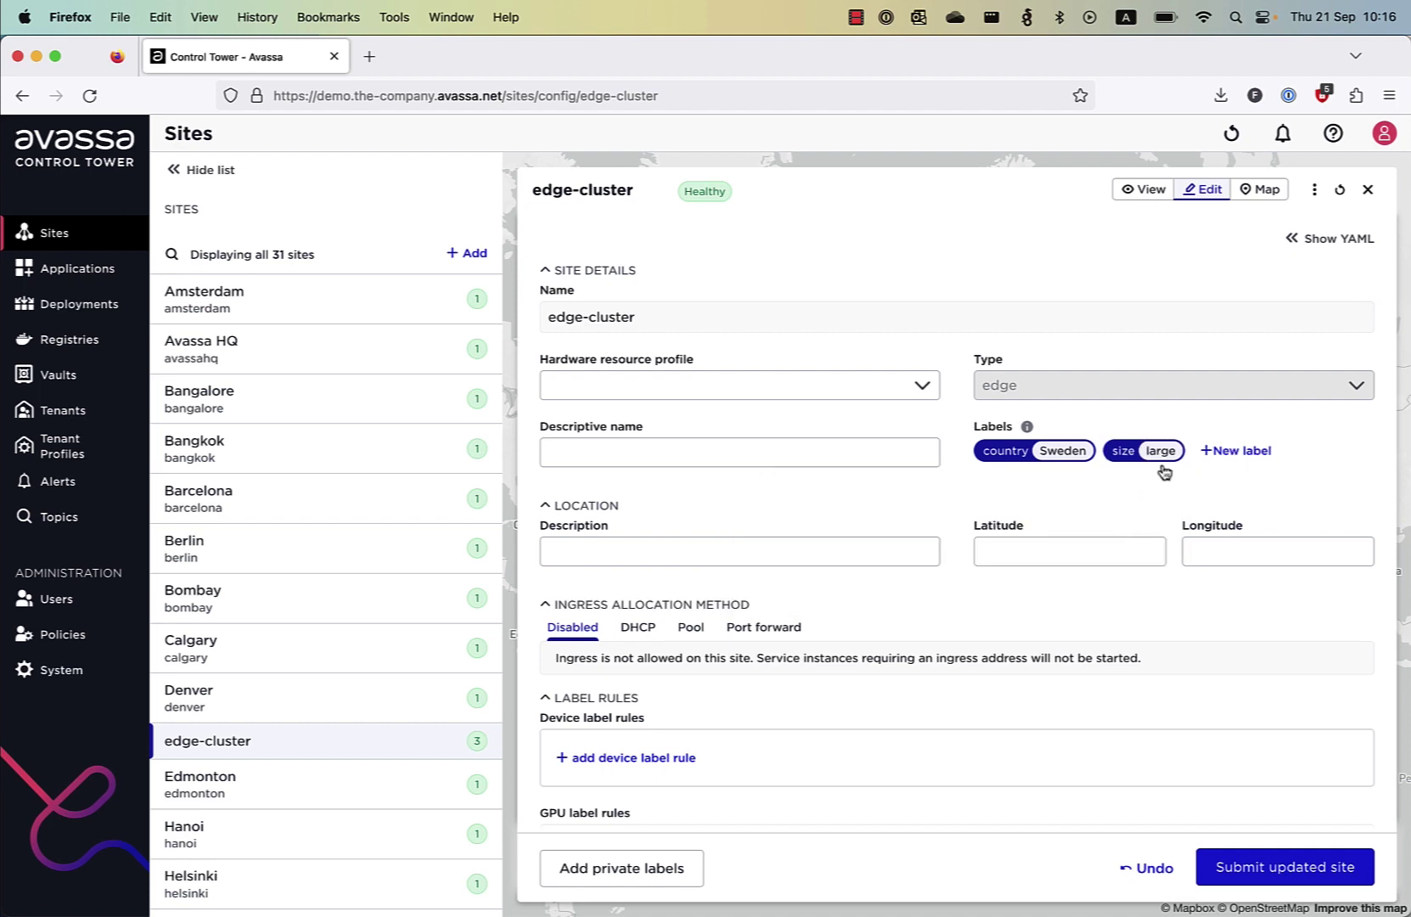
Step: Add a third label to the edge-cluster site, named region with the value Europe
left_click(1230, 450)
type("region")
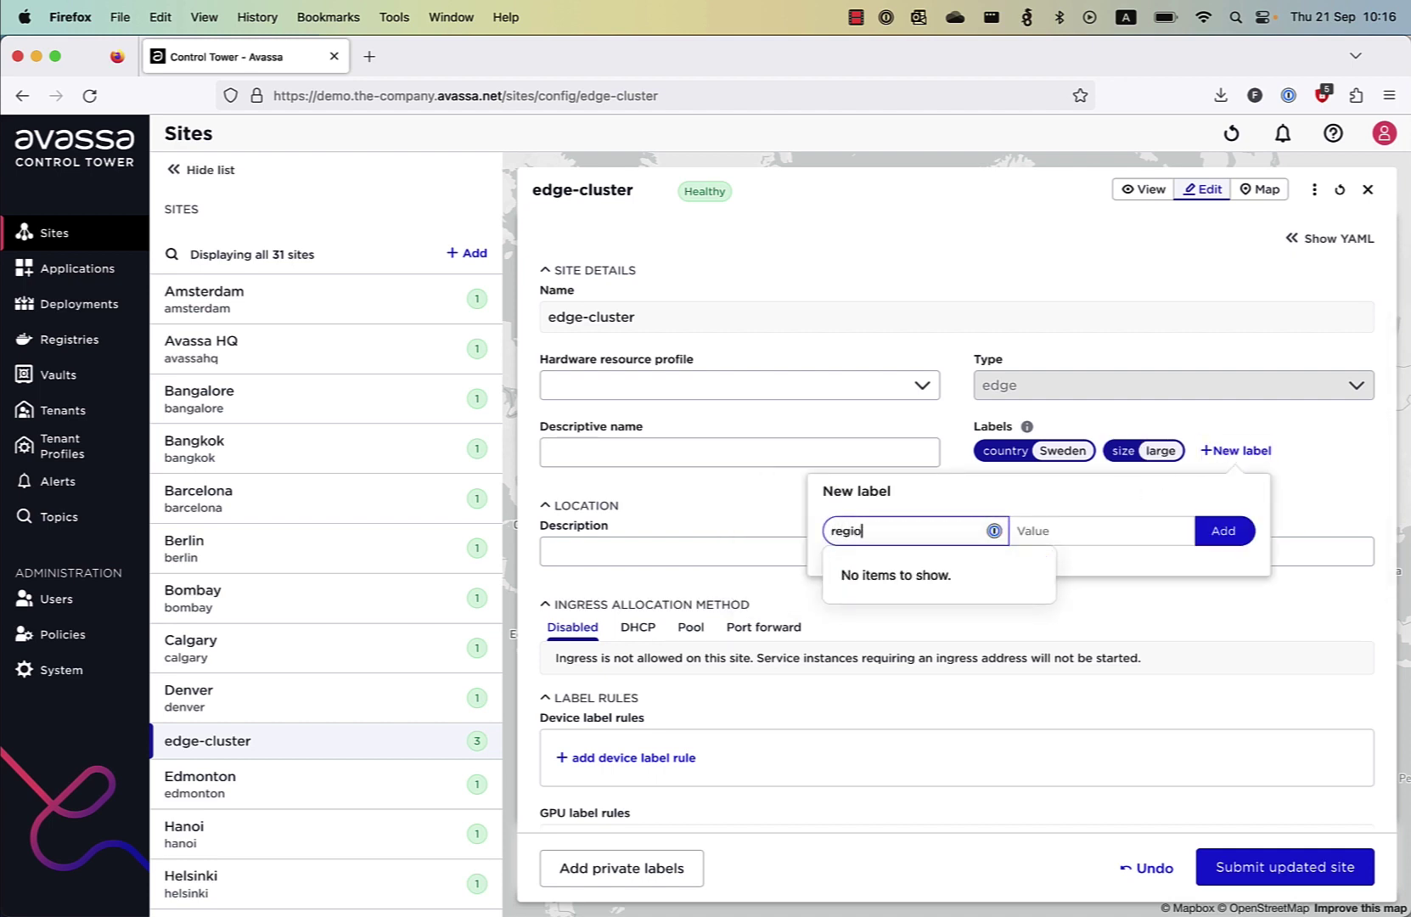
key("Tab")
type("E")
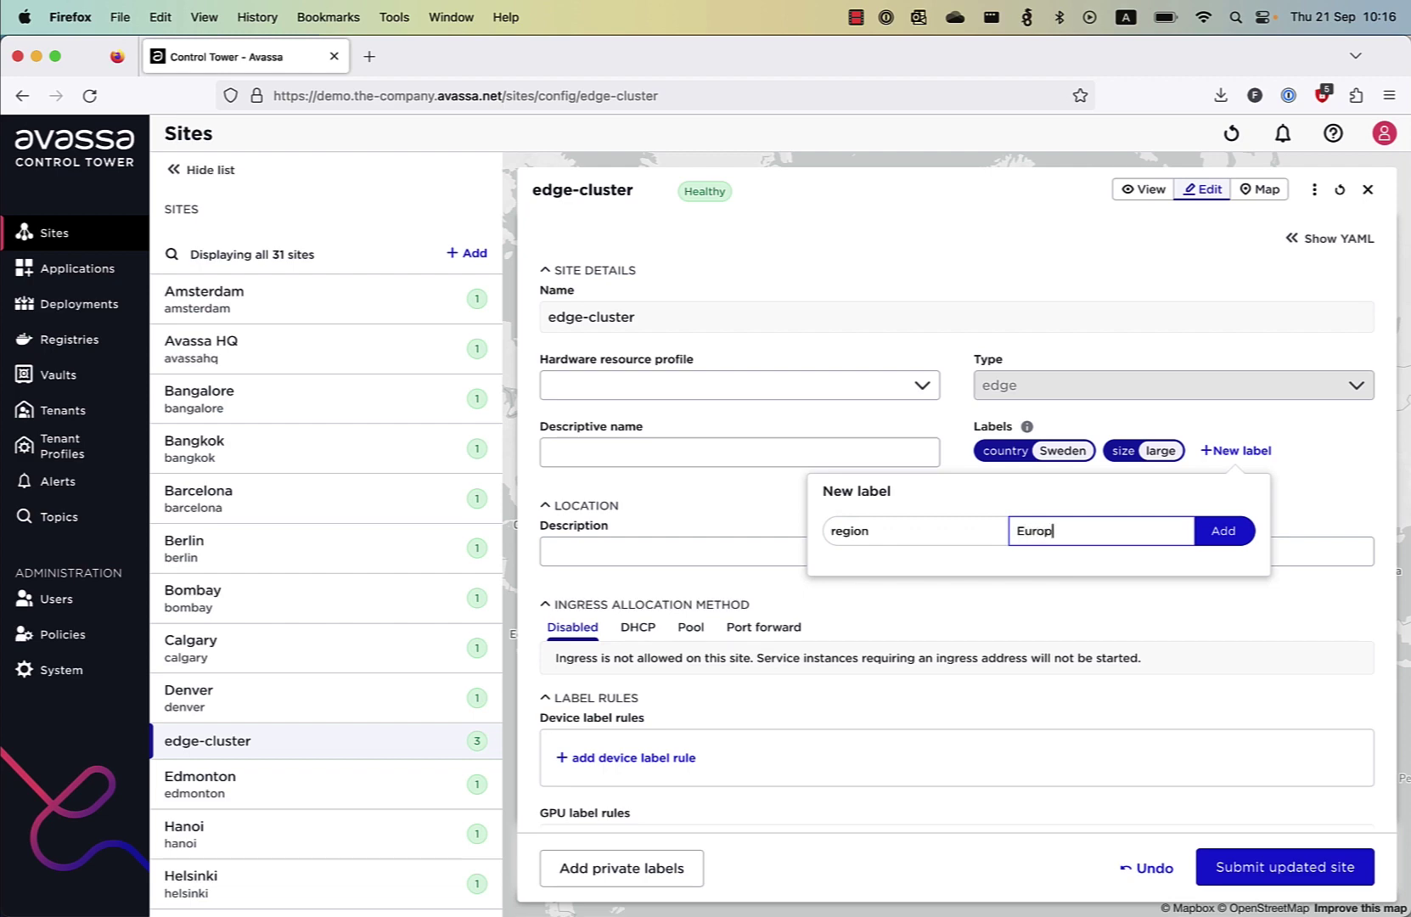
left_click(1216, 535)
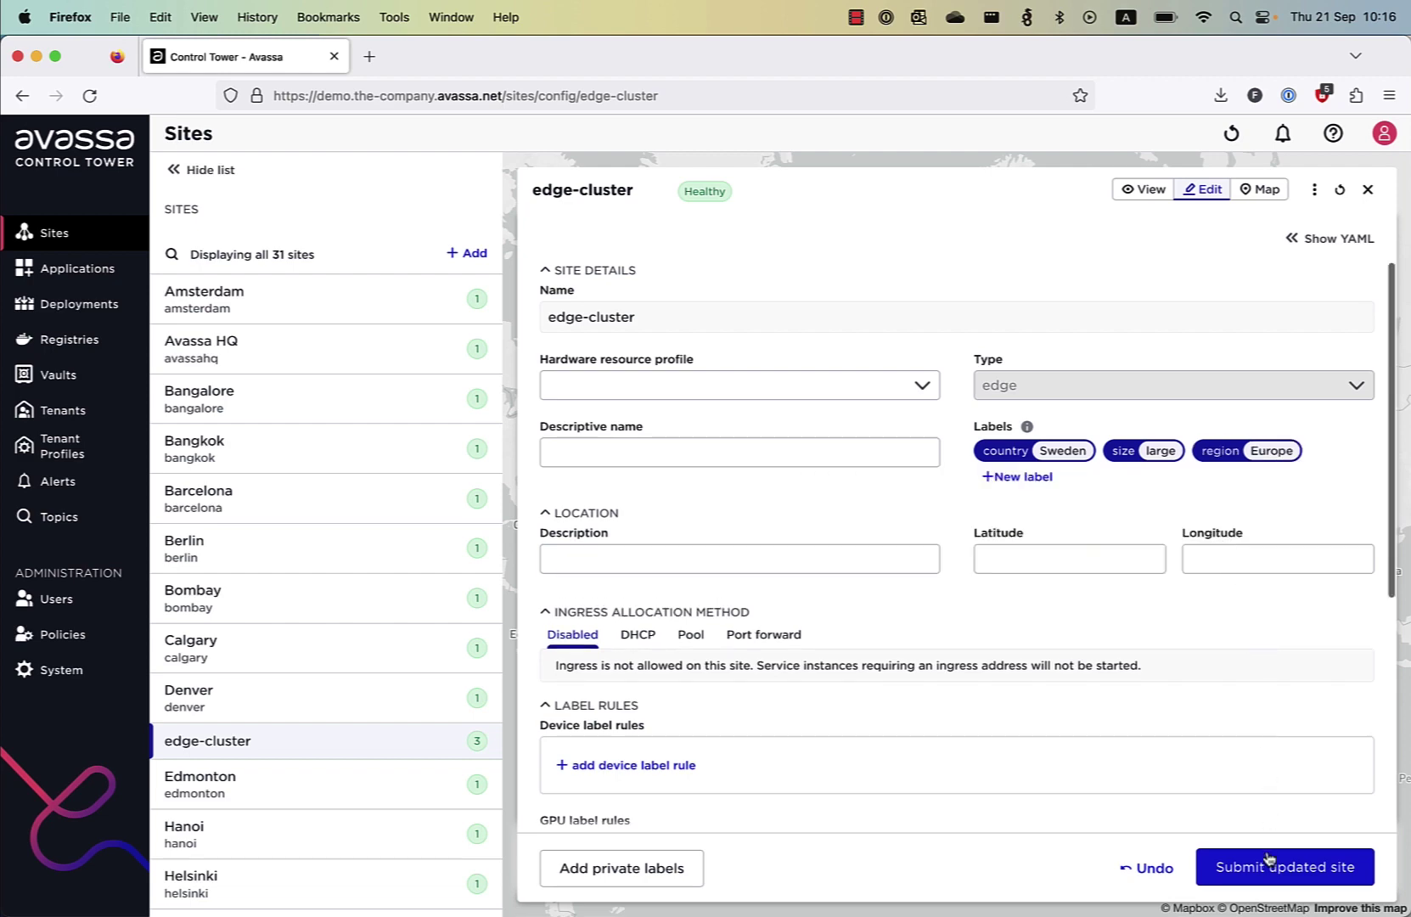
Step: Submit and confirm the updated edge-cluster site, and return to its state view
left_click(1268, 881)
left_click(985, 582)
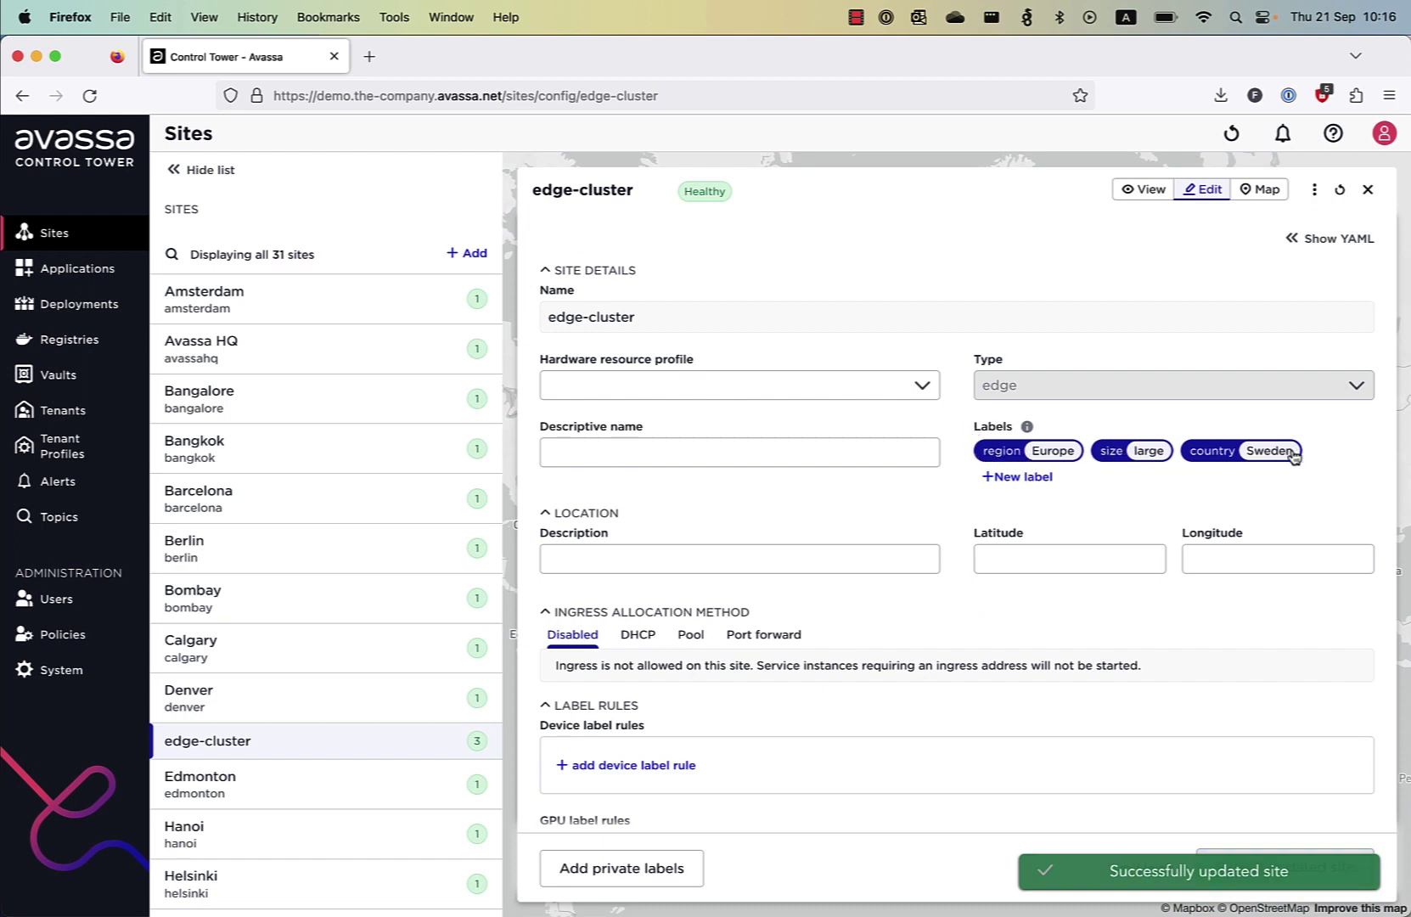
left_click(1151, 190)
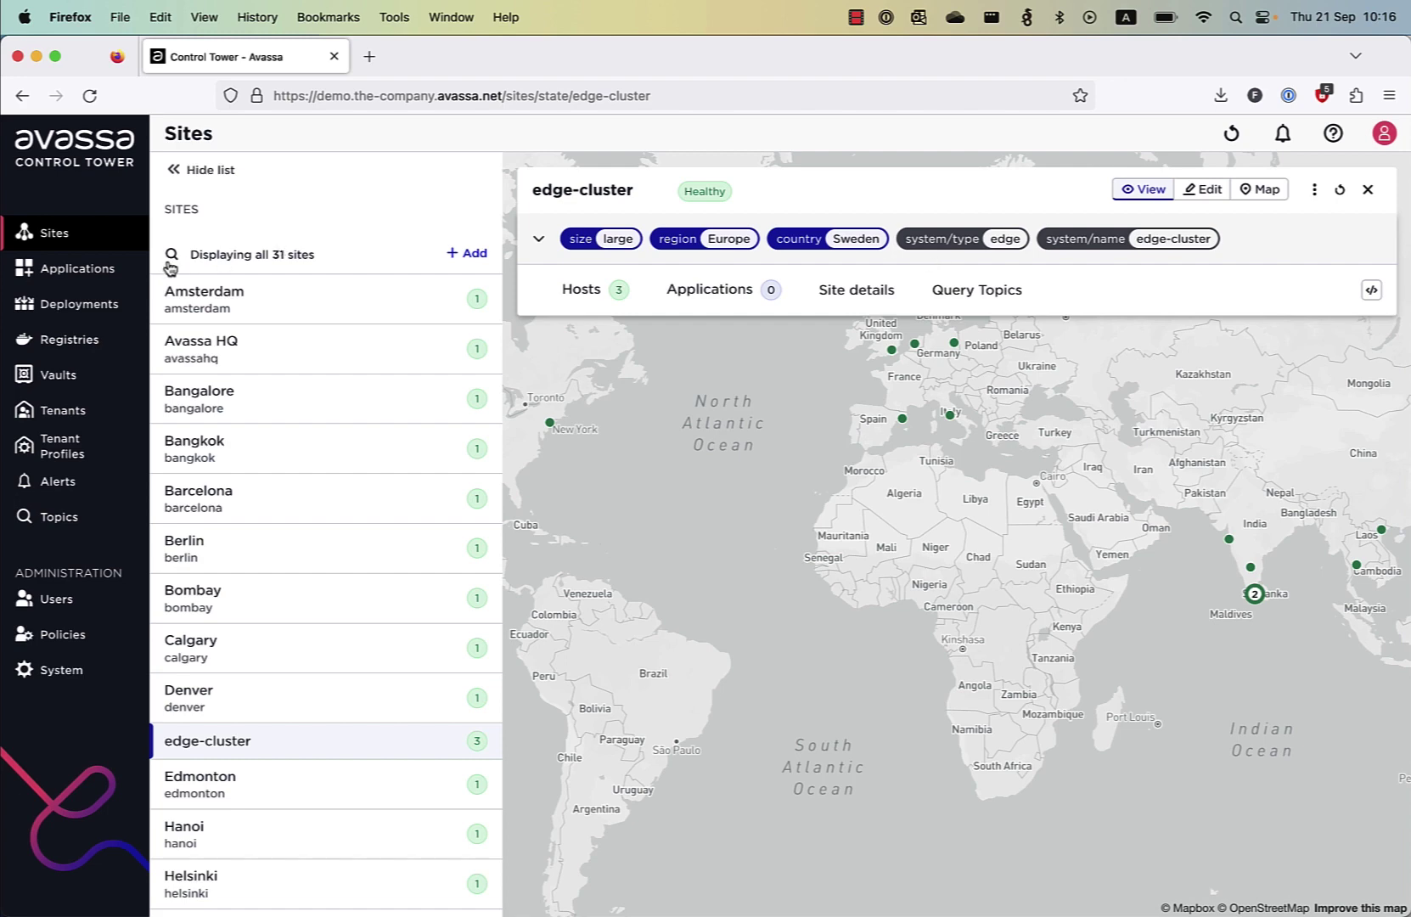
Step: Start a new application named visitor-counter with version 1.0
left_click(94, 276)
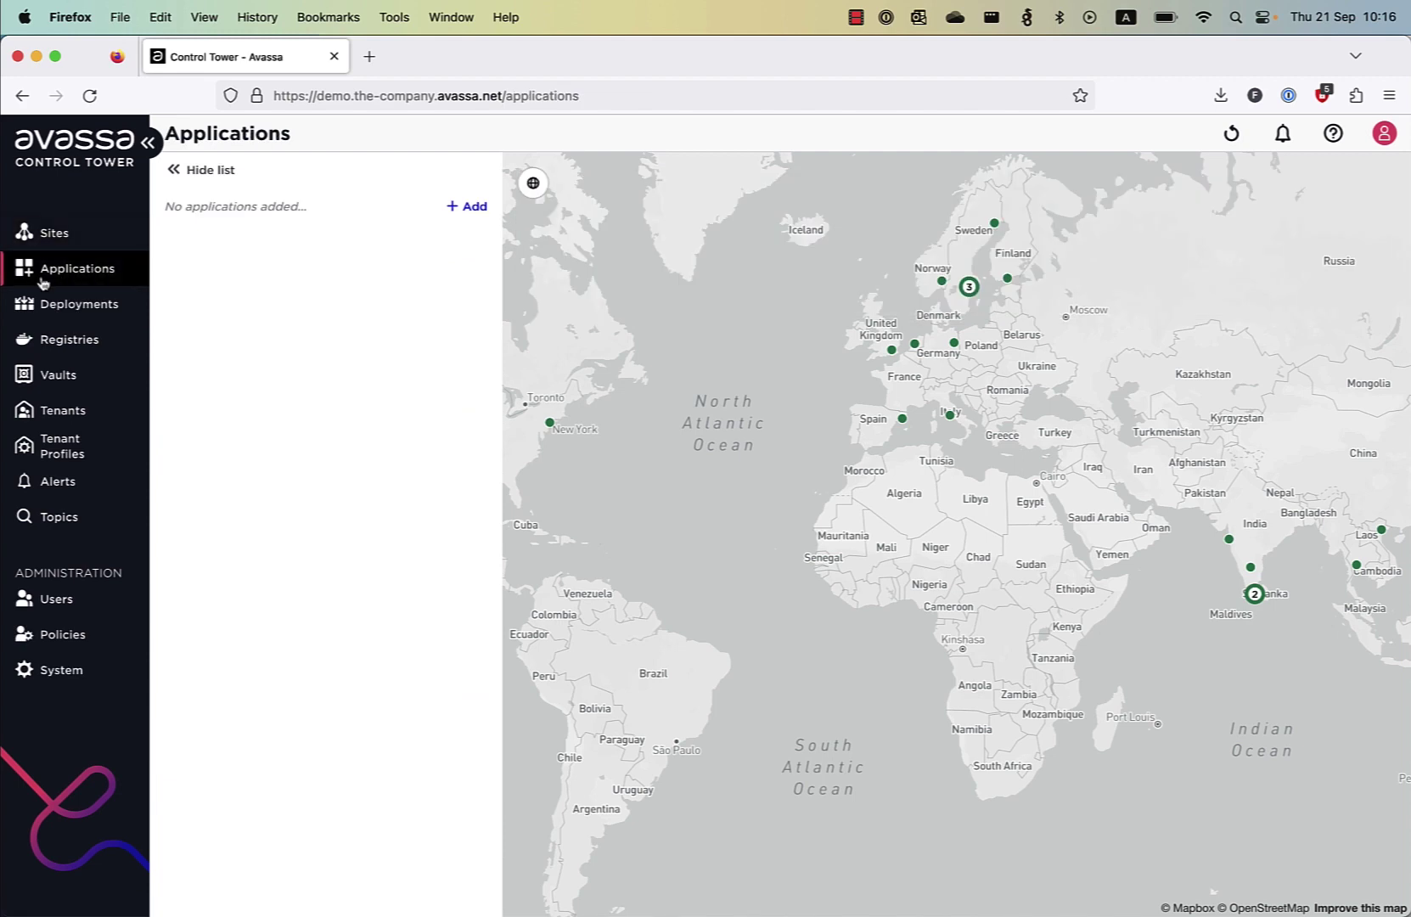
left_click(471, 210)
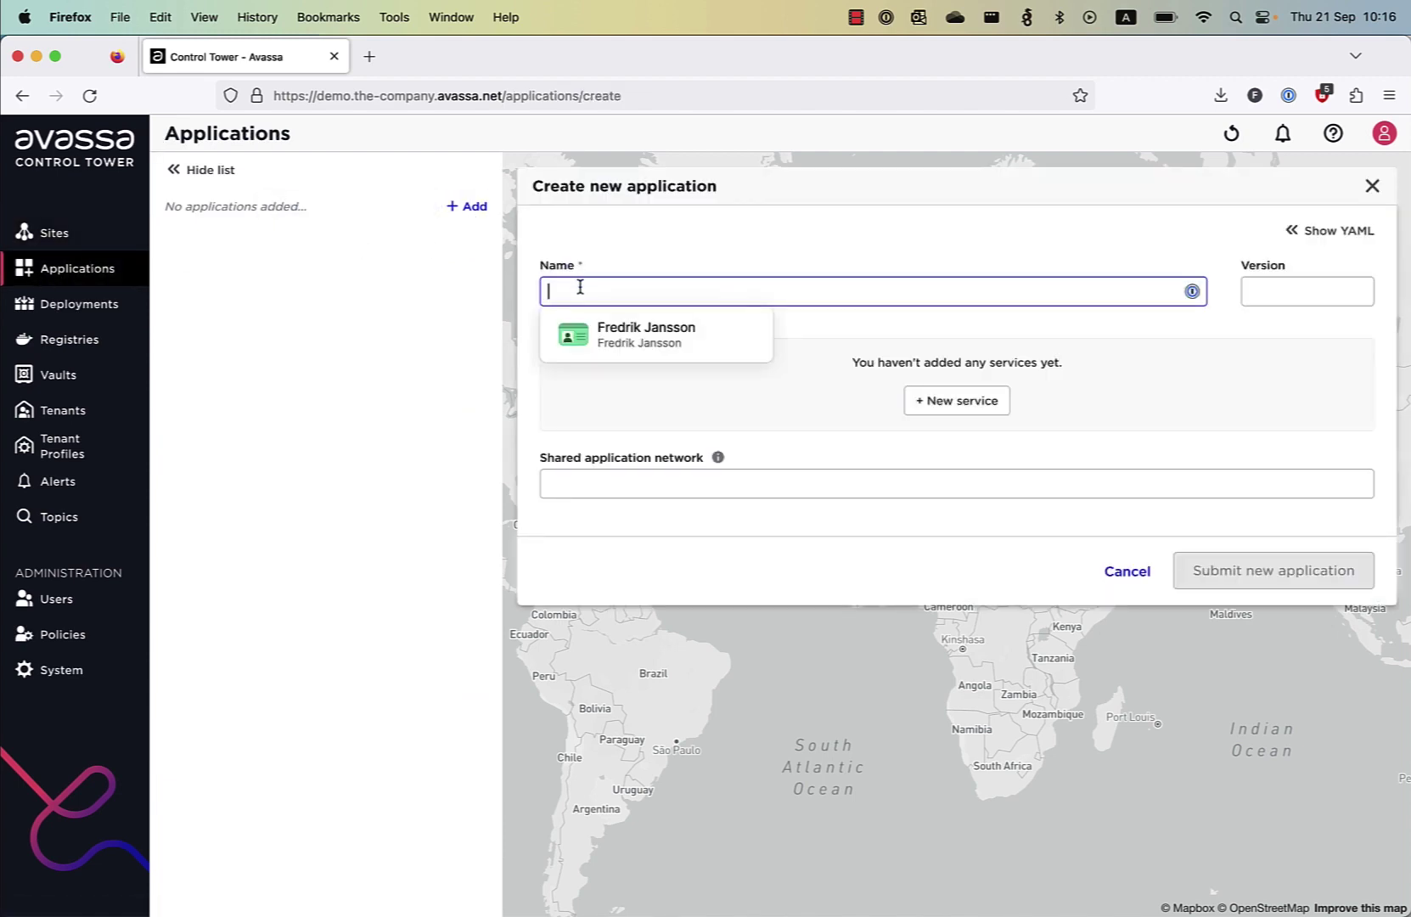
type("visitor-counter")
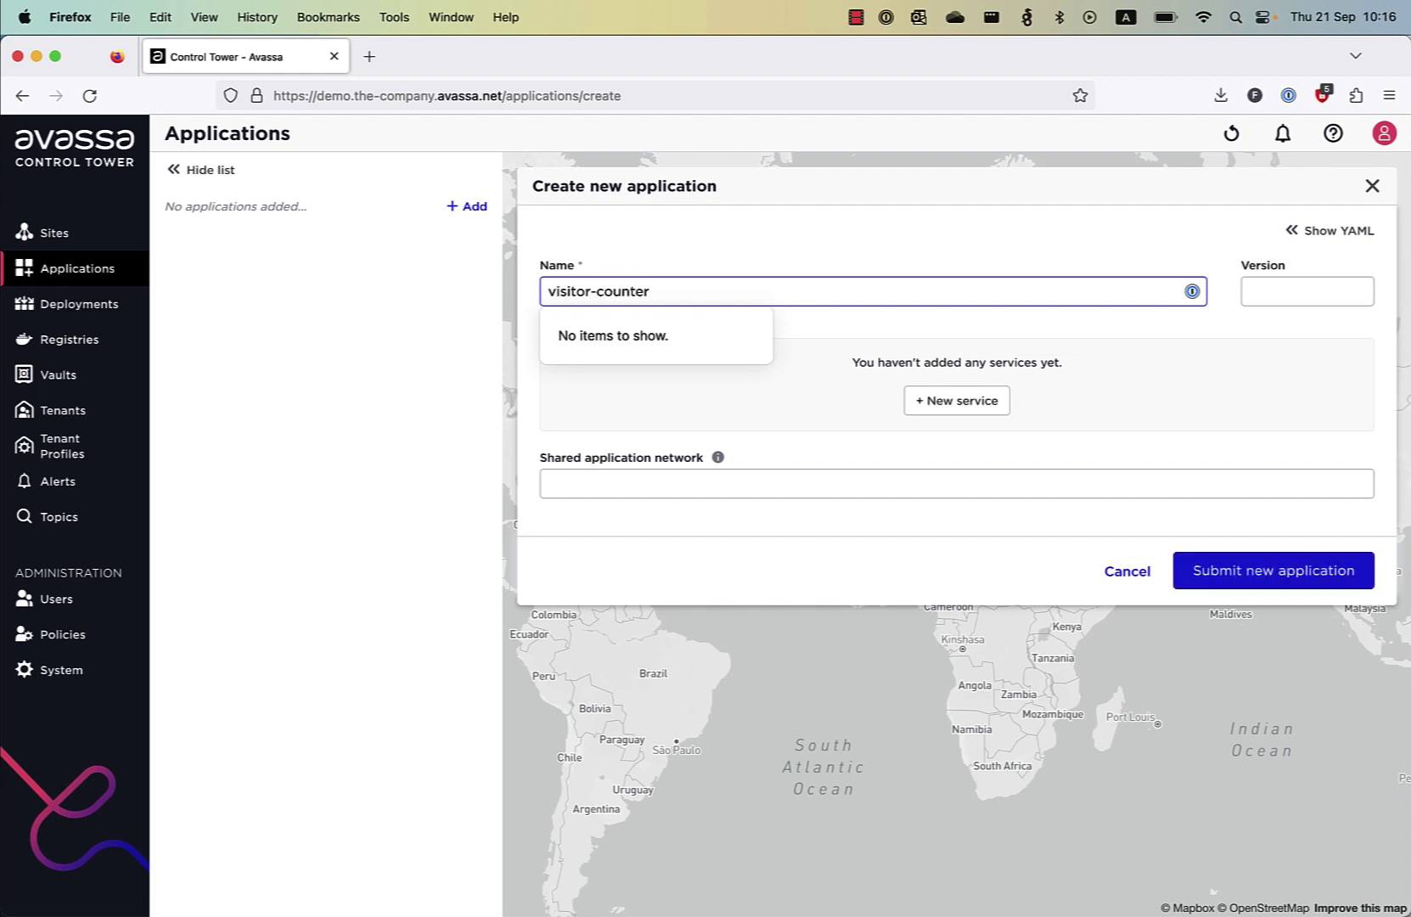
left_click(1306, 291)
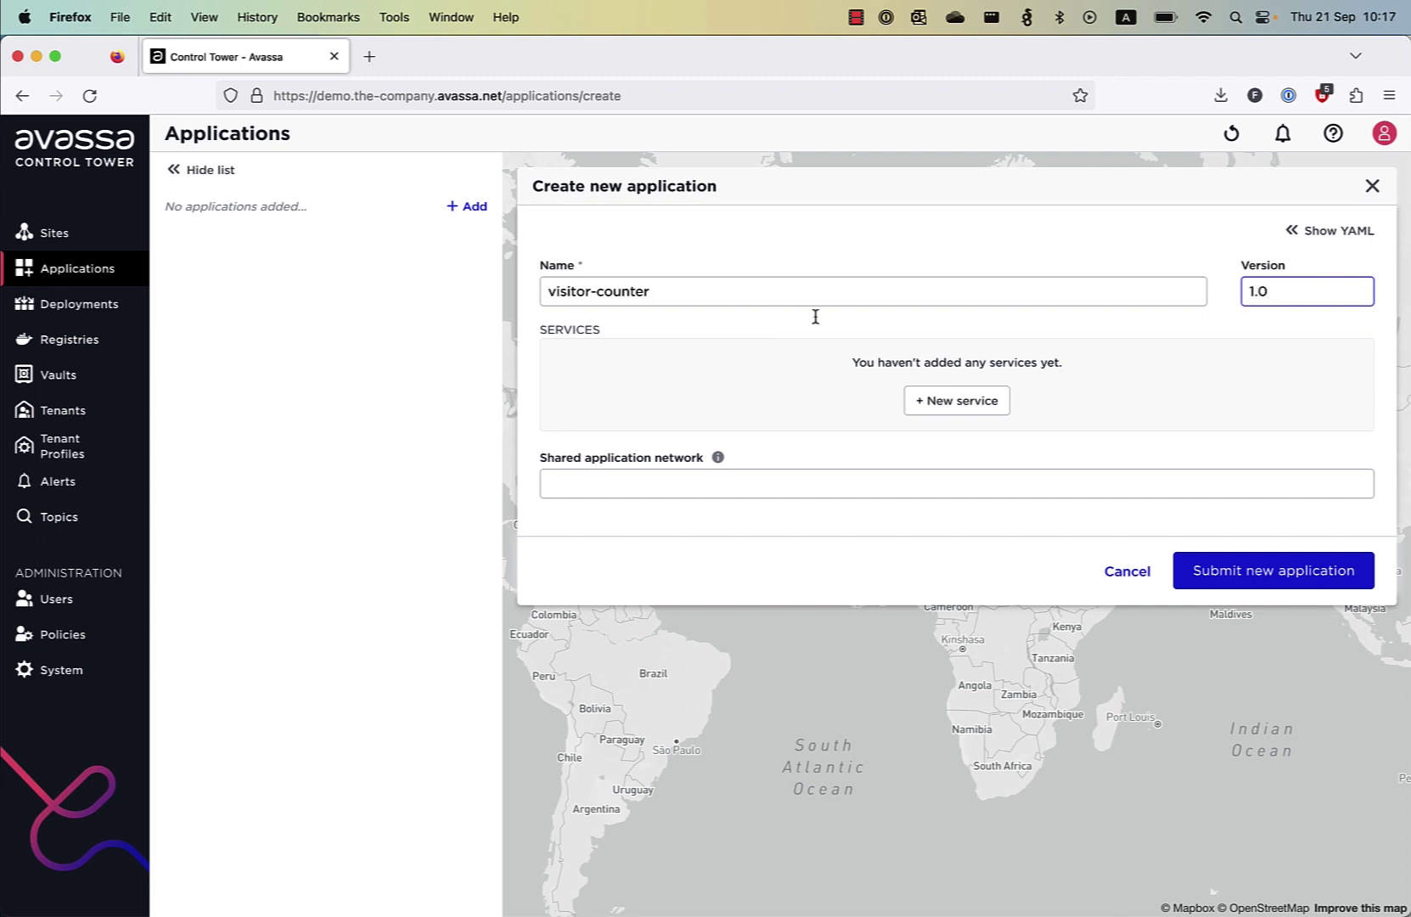
Step: Add a service named visitor-service to the visitor-counter application
left_click(949, 415)
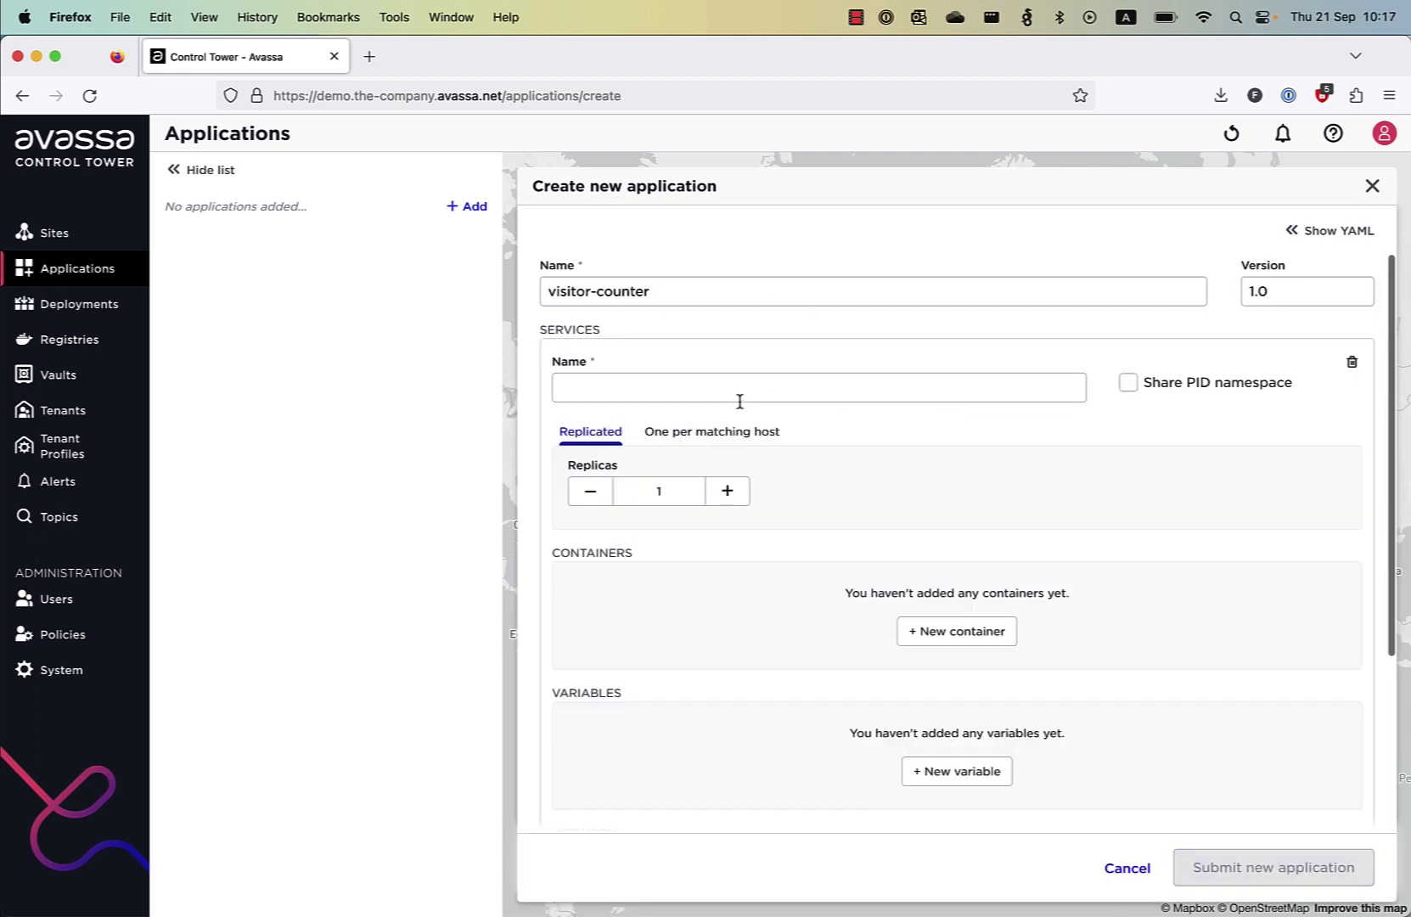
left_click(650, 389)
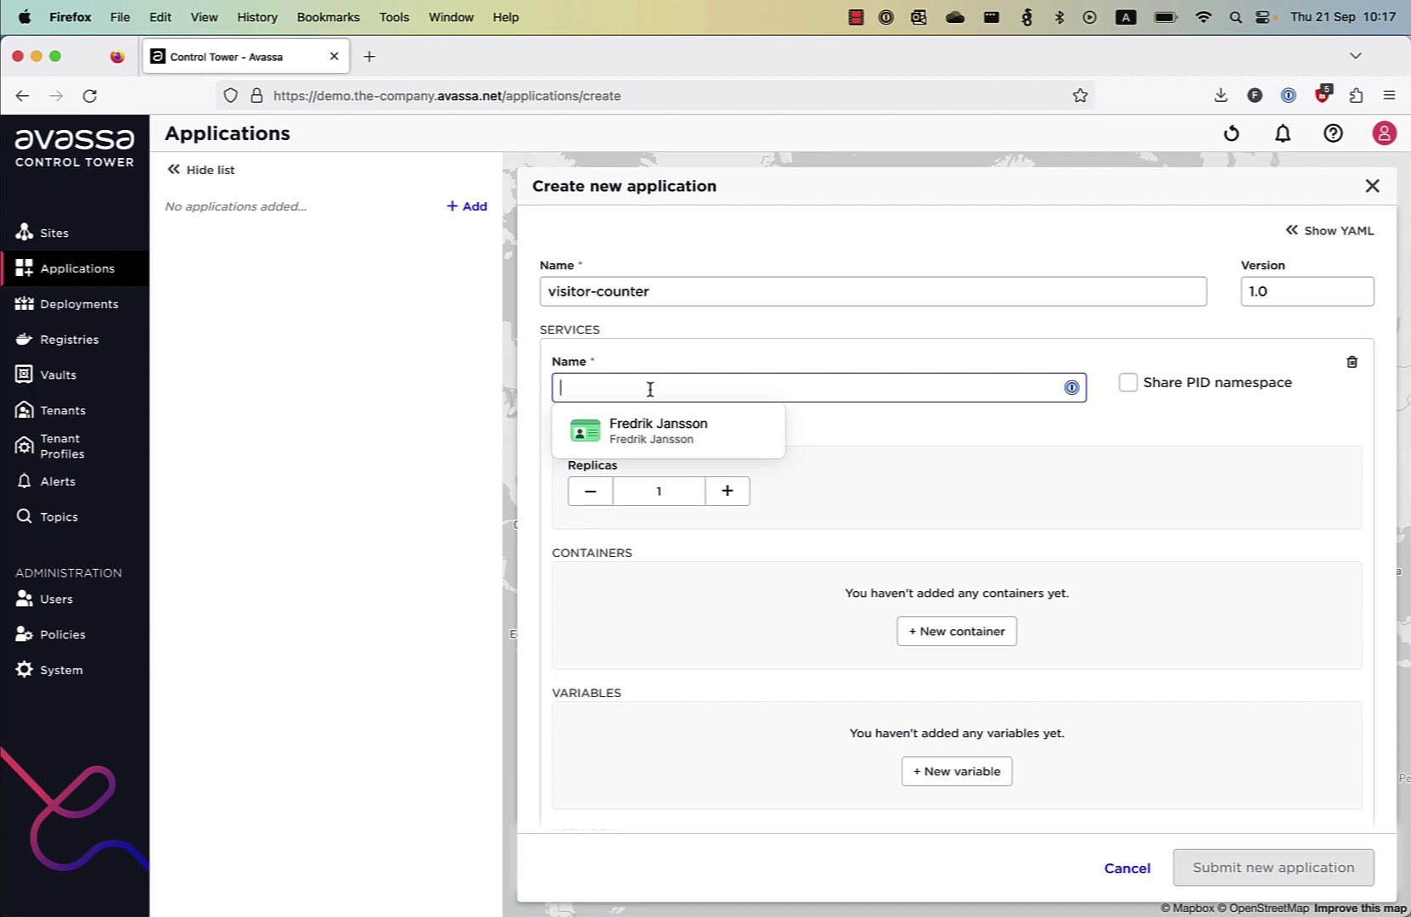
type("visitor-s")
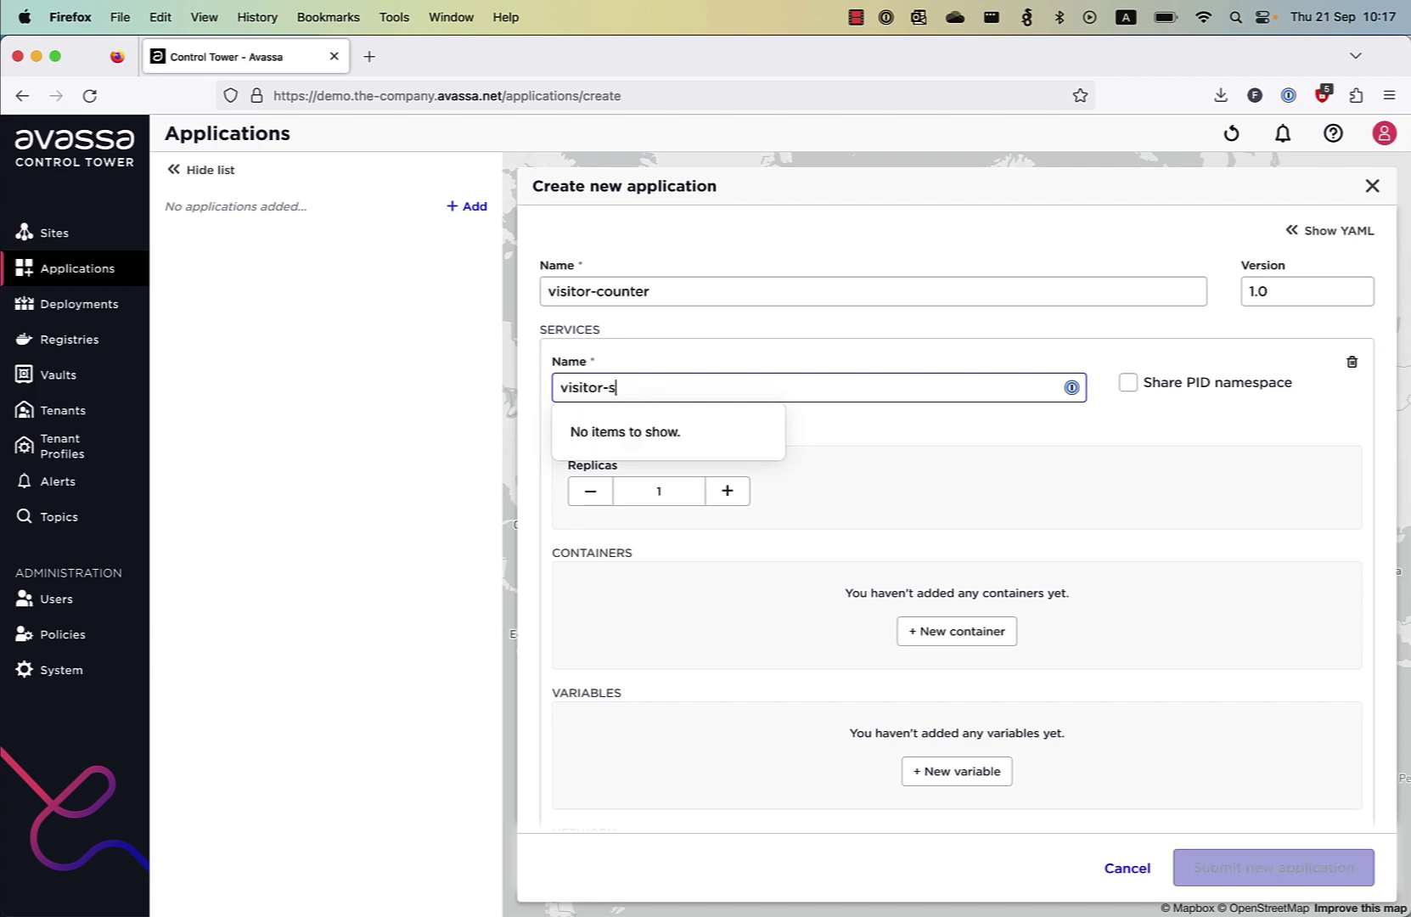
type("ervice")
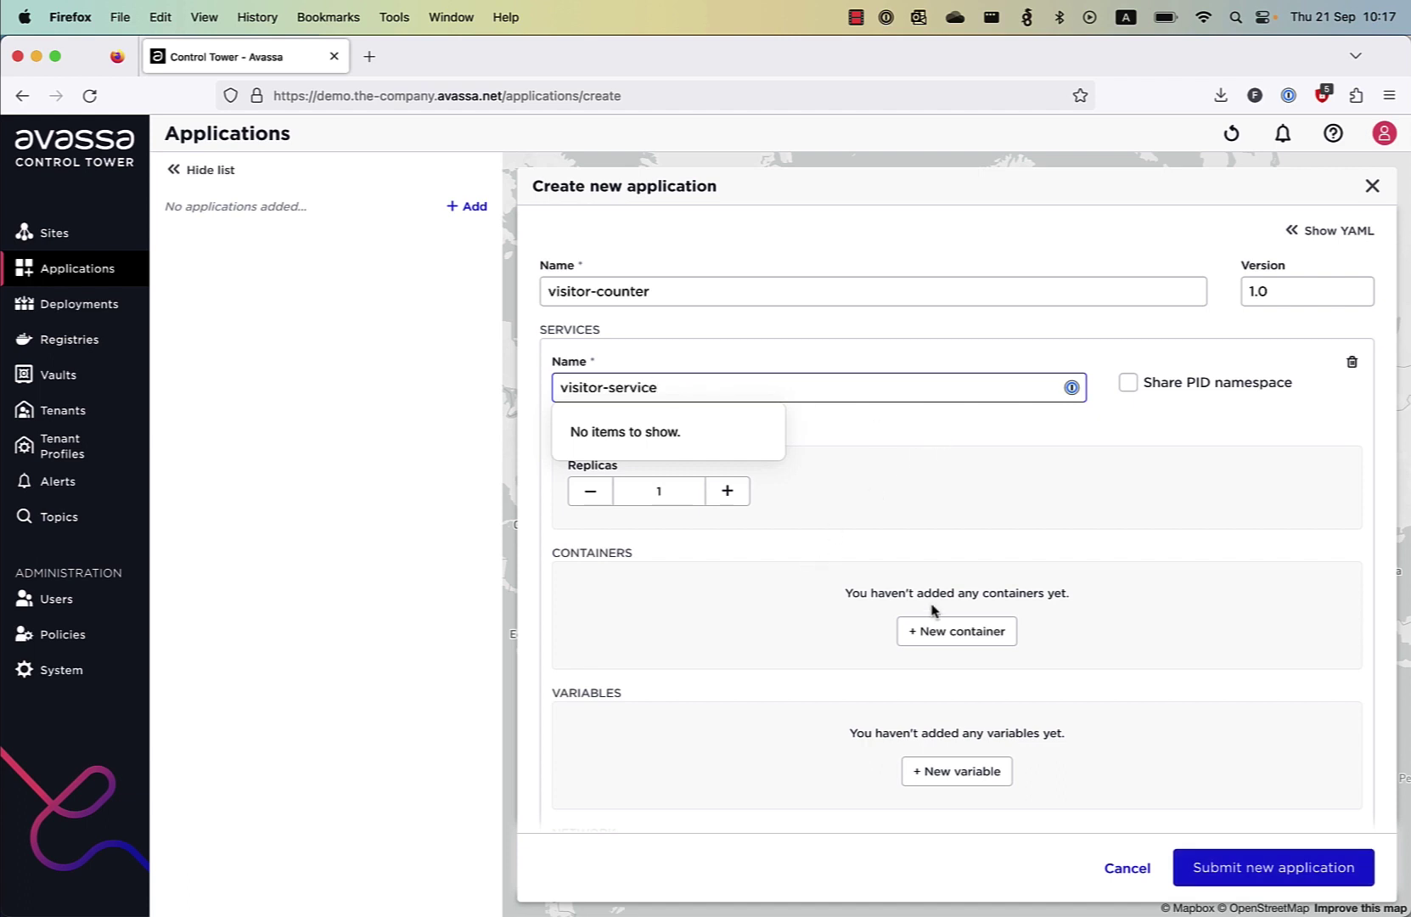
Step: Add a container named visitors with image registry.gitlab.com/avassa-public/movie-theaters-demo/visitors-counter:v1.0 to the service, and create the application
left_click(944, 628)
type("vi")
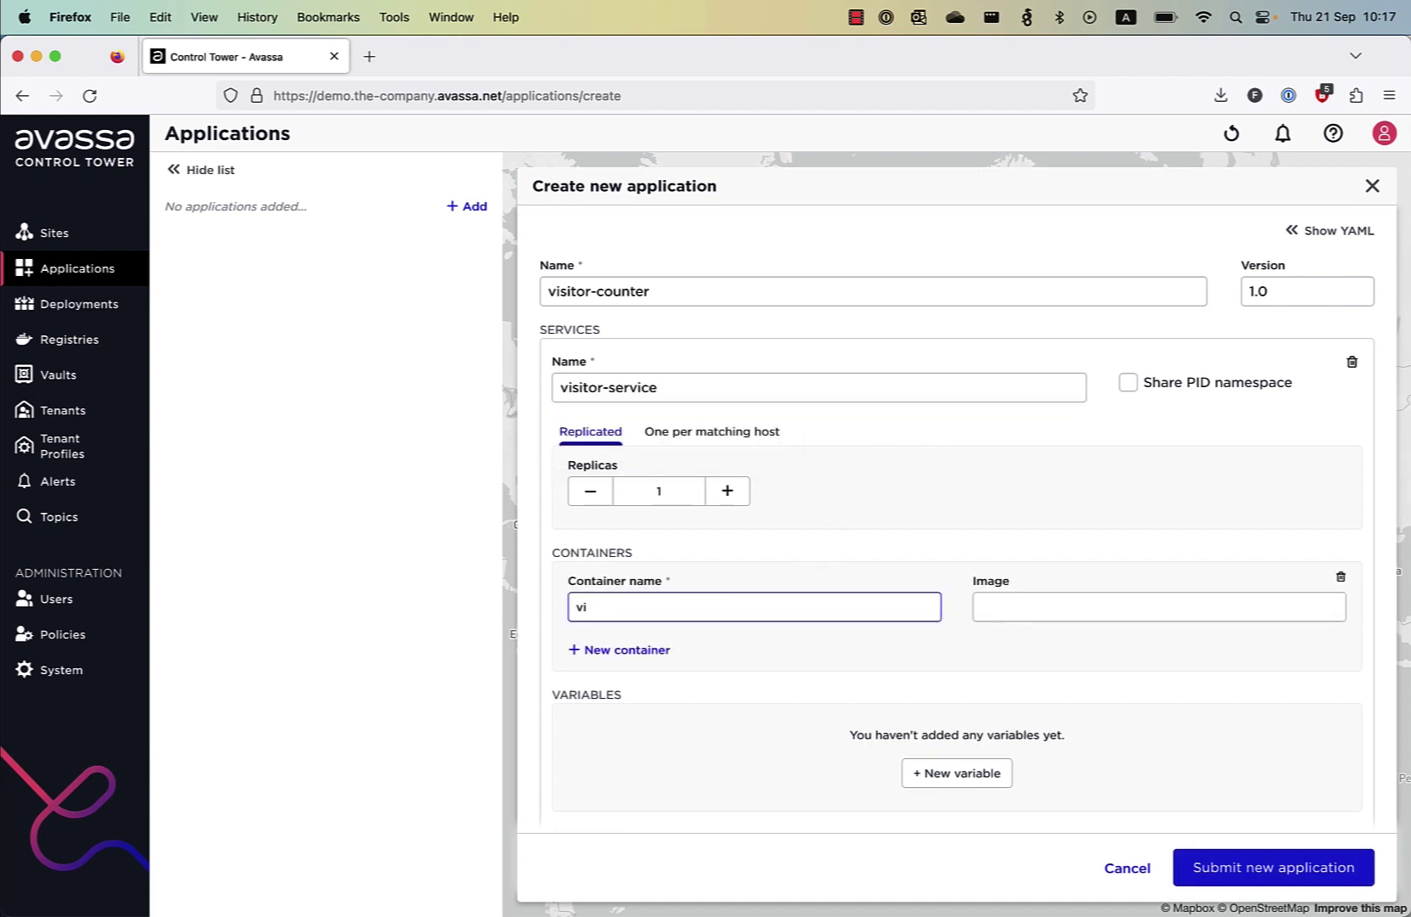
type("sitors")
key("Tab")
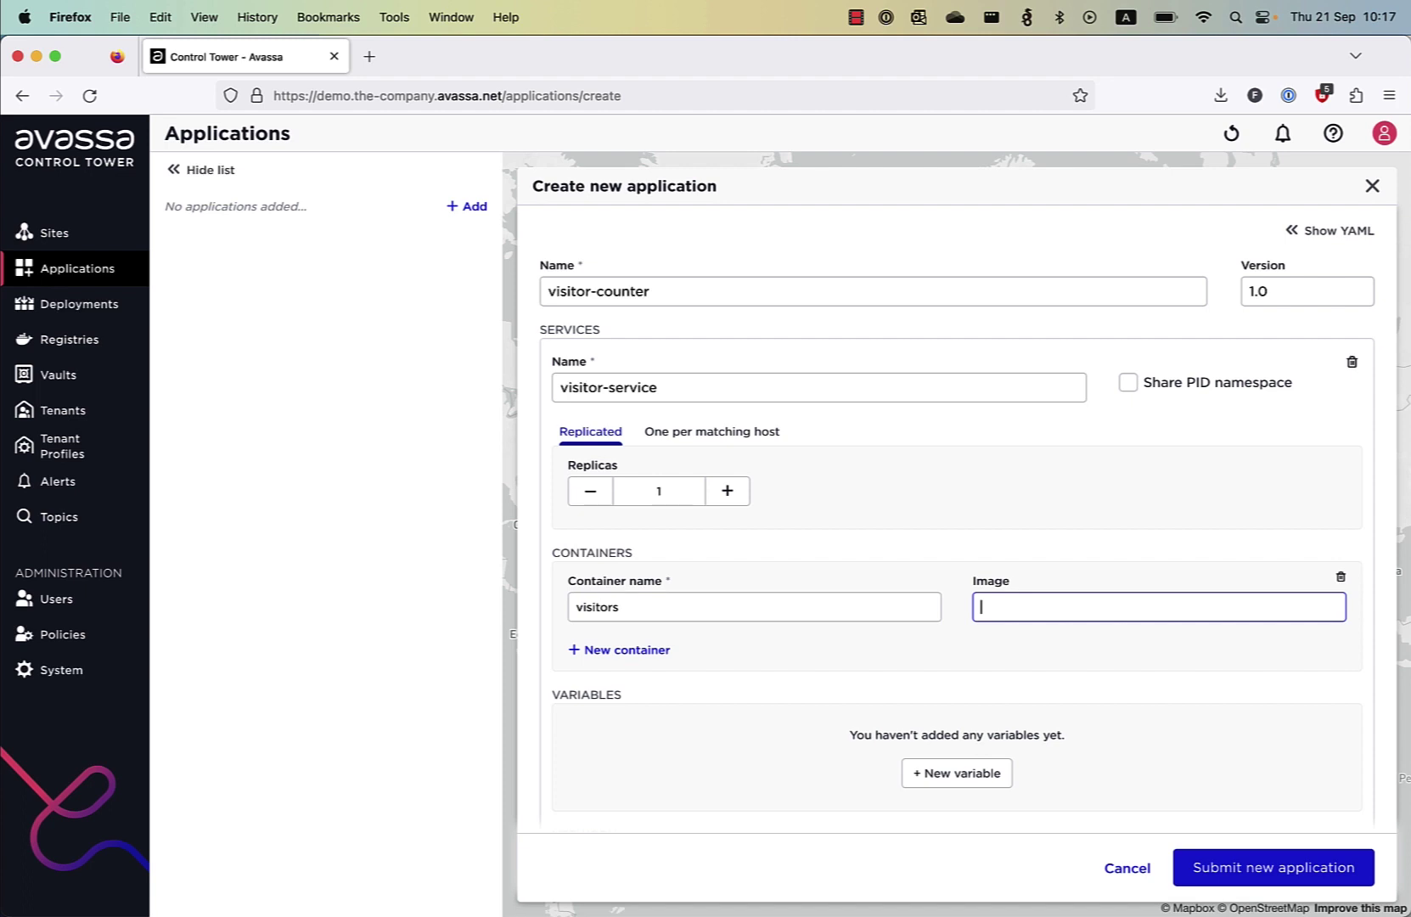
key("super+v")
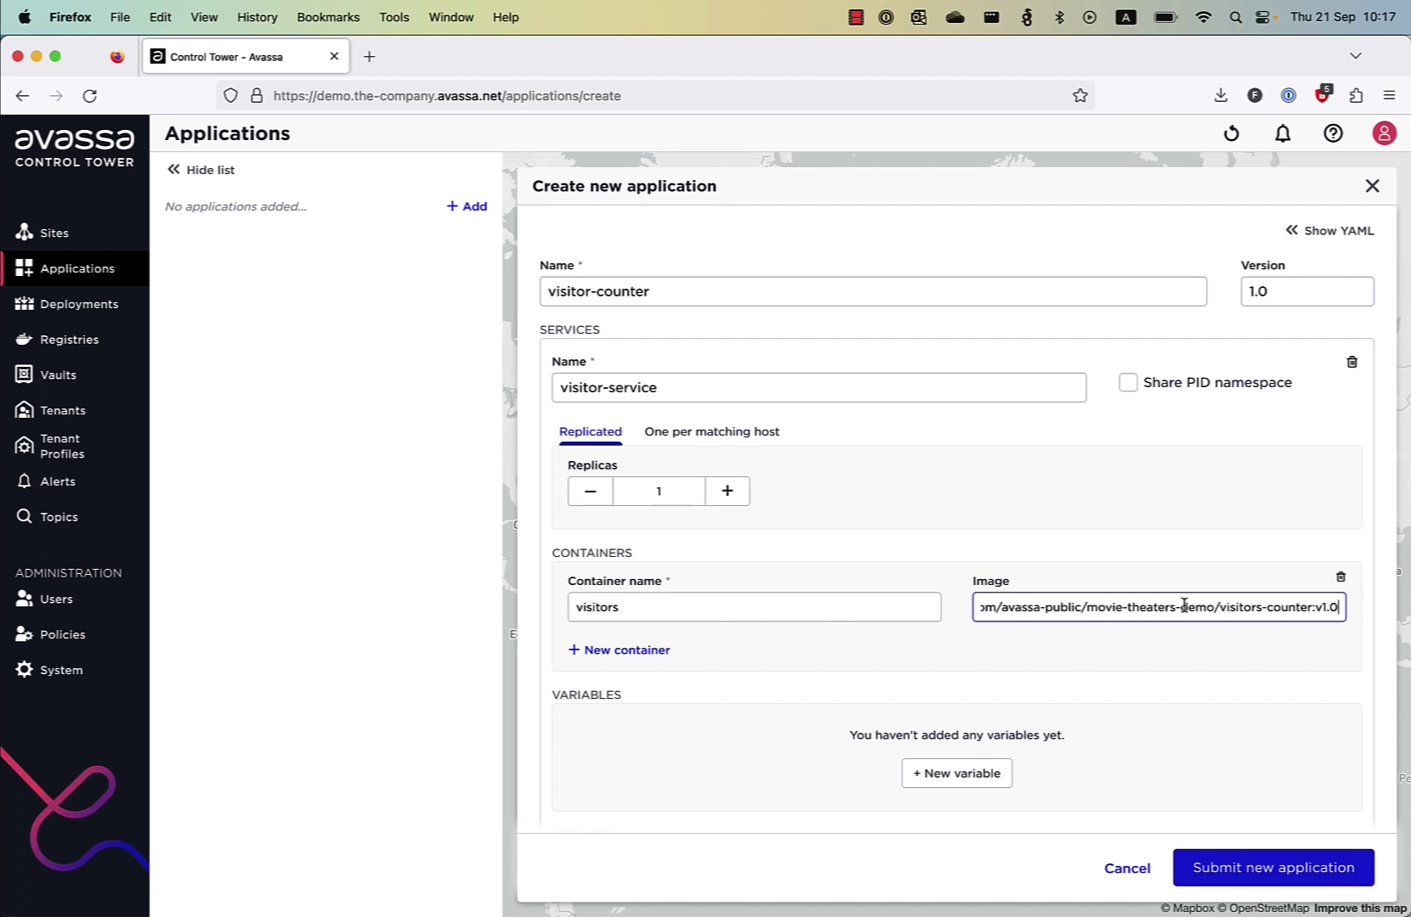
key("super+Left")
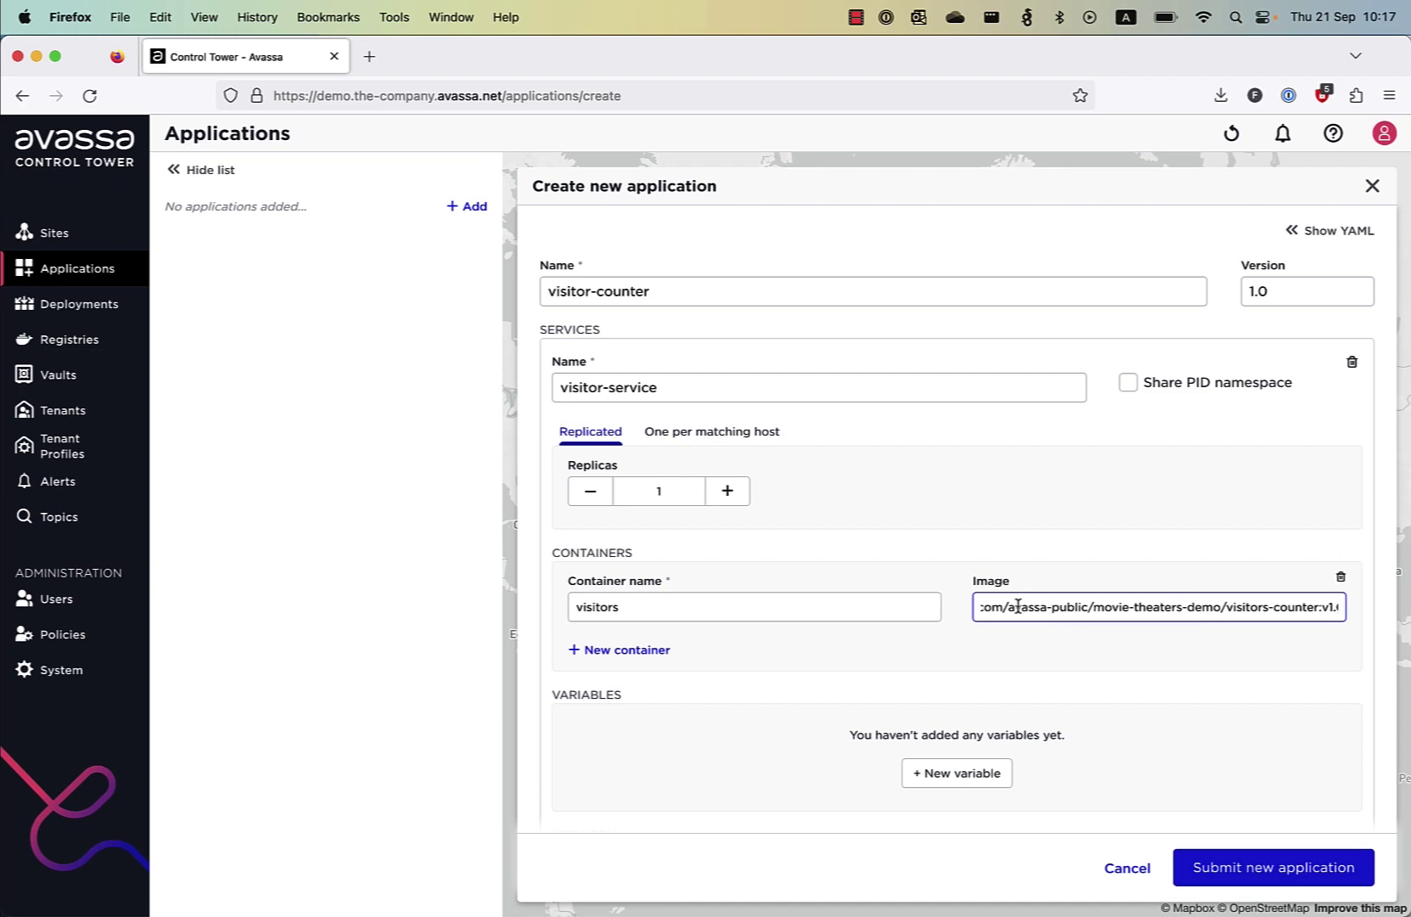
left_click(1236, 870)
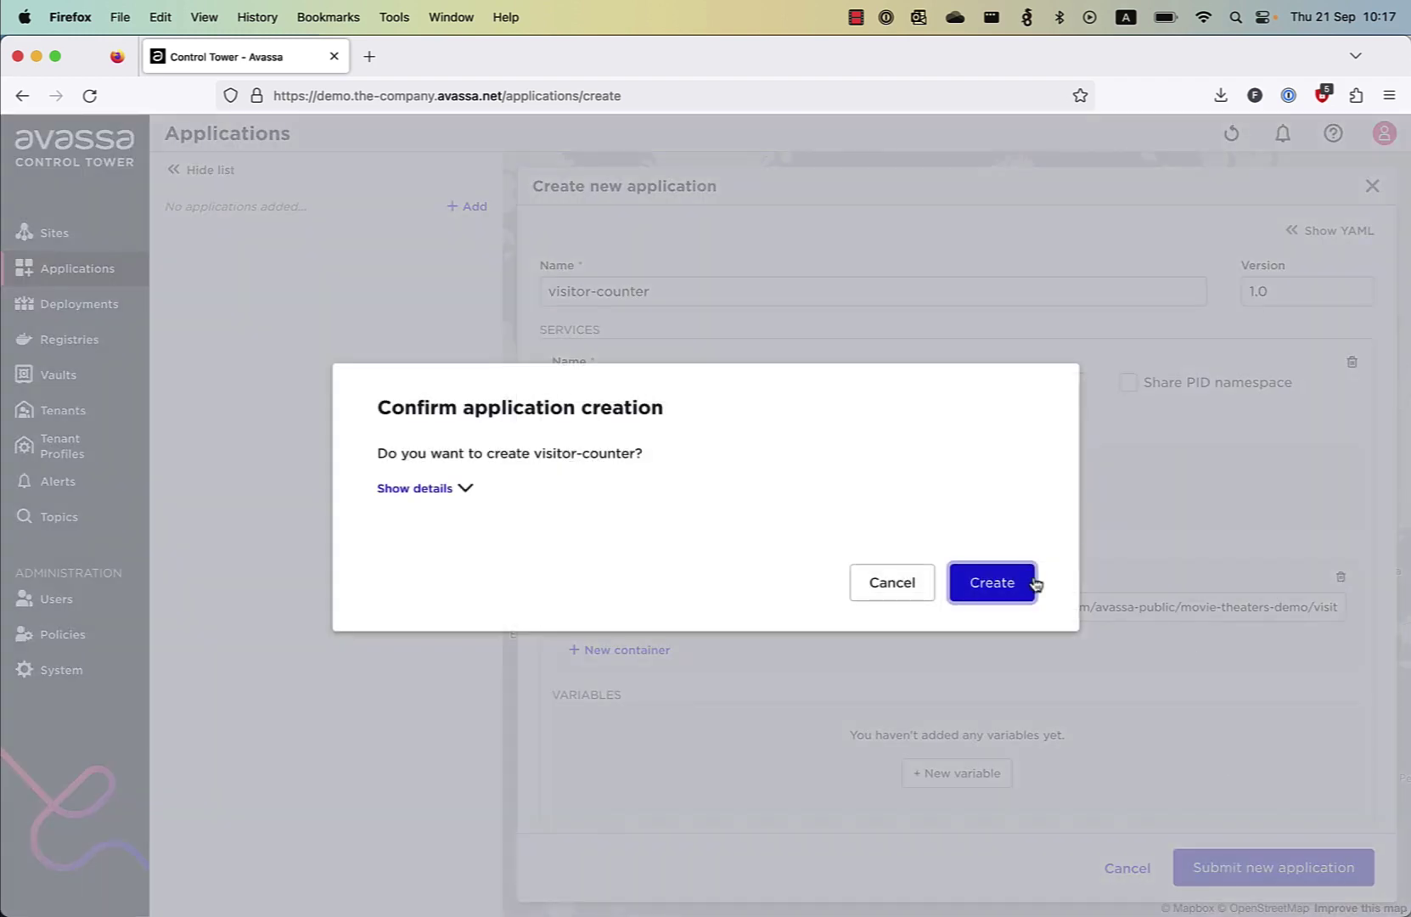
left_click(1001, 582)
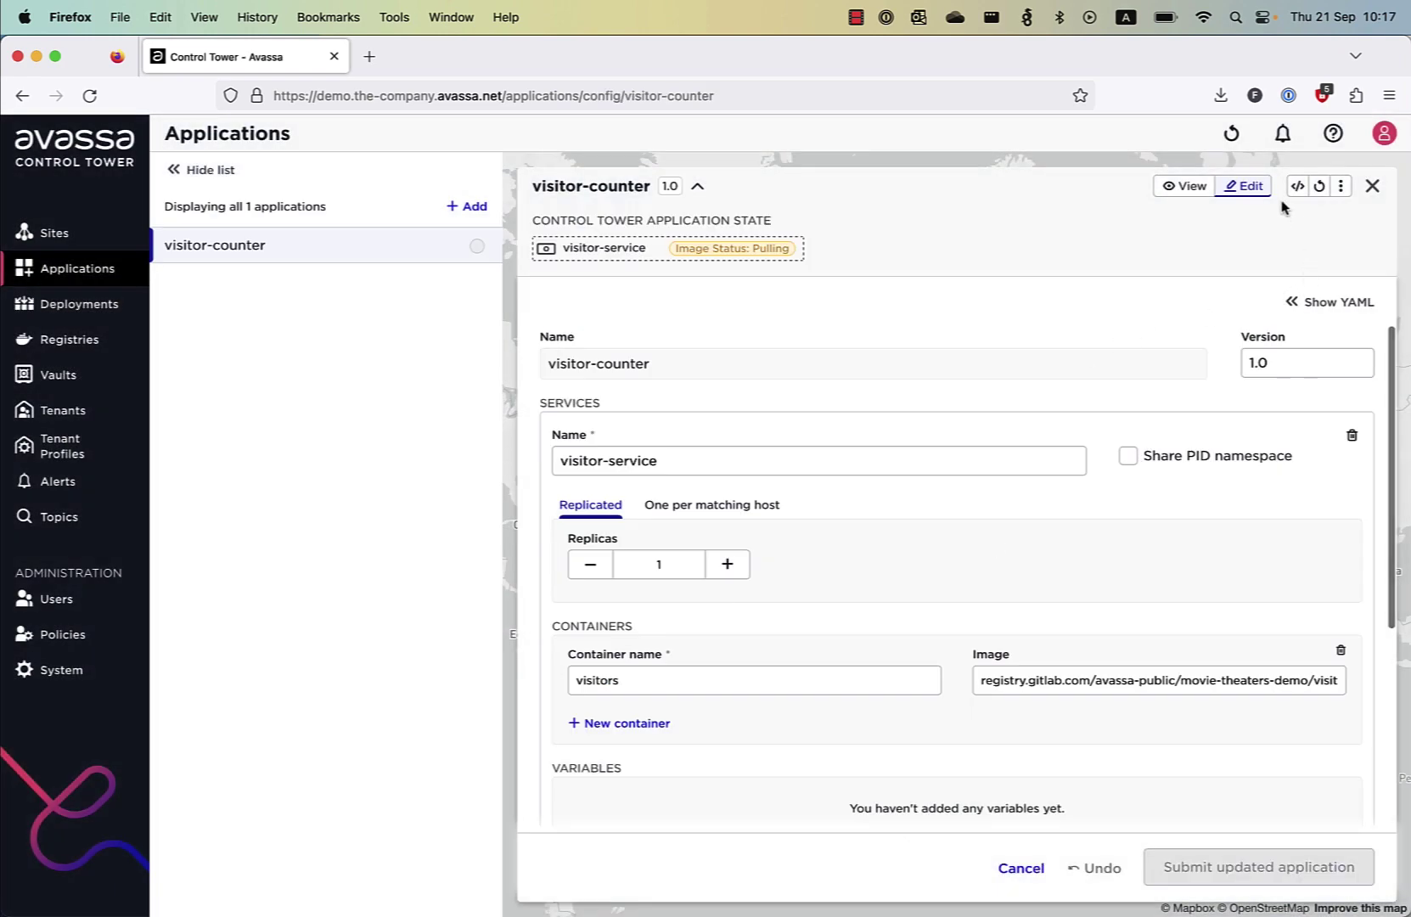
Step: Show the YAML definition of the visitor-counter application and select all its text
left_click(1312, 304)
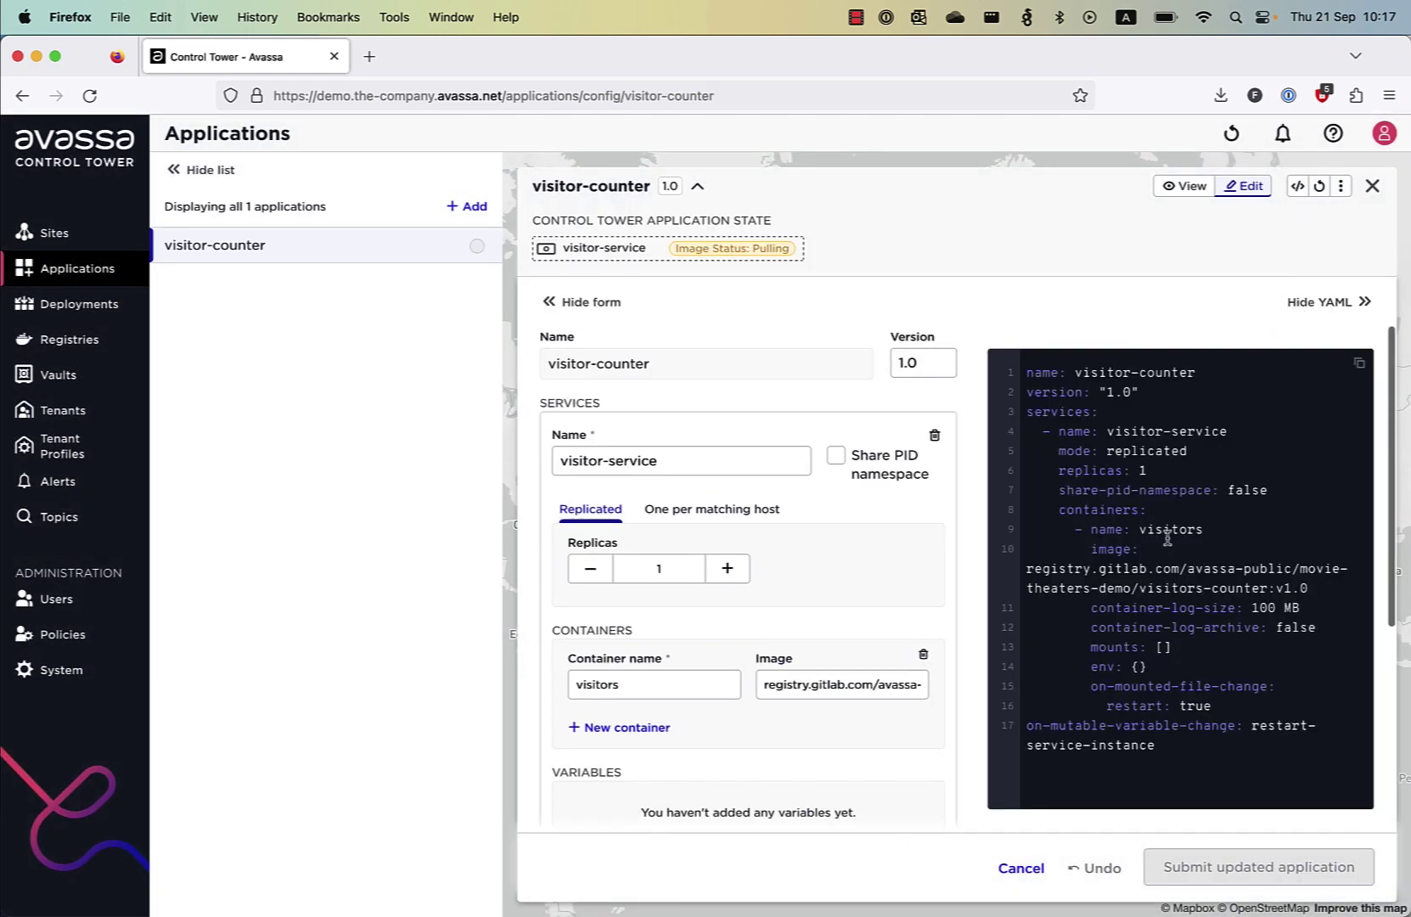
left_click(1033, 371)
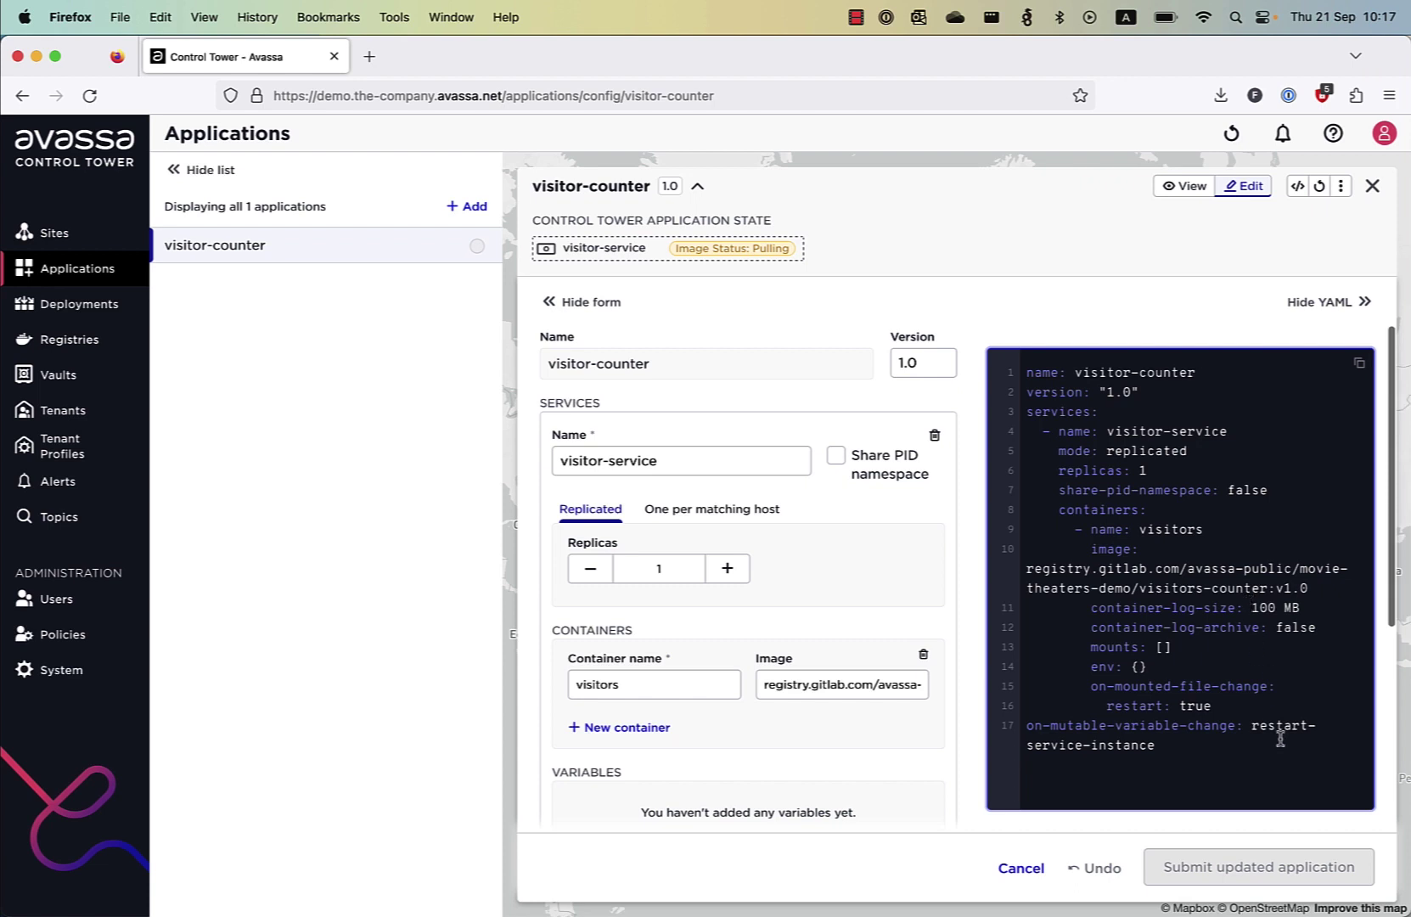
key("super+a")
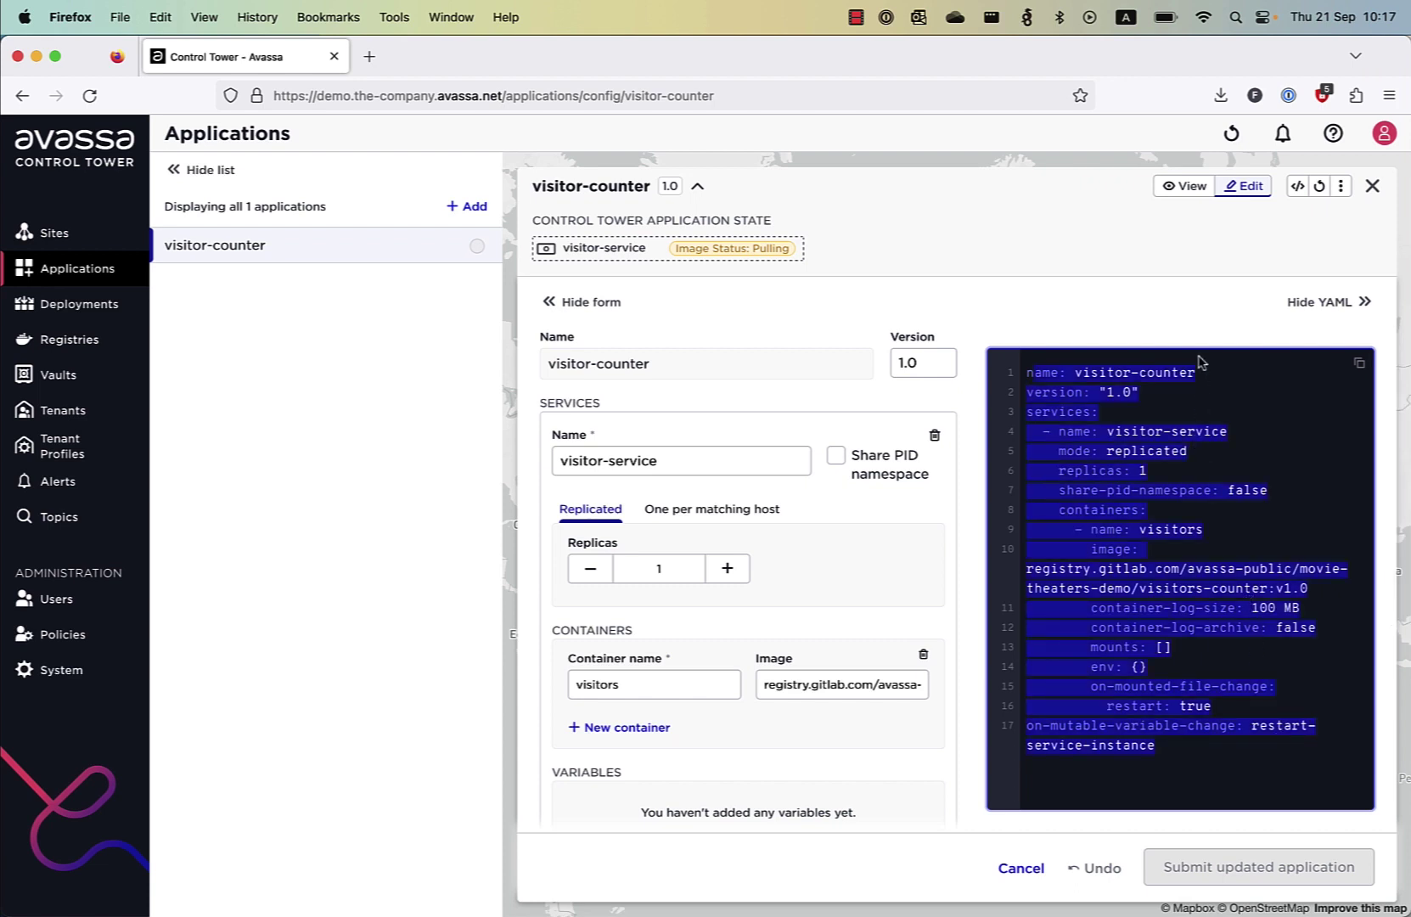
Step: Expand visitor-service and its visitors container in the application state and refresh it to check the image pull status
double_click(615, 251)
left_click(647, 309)
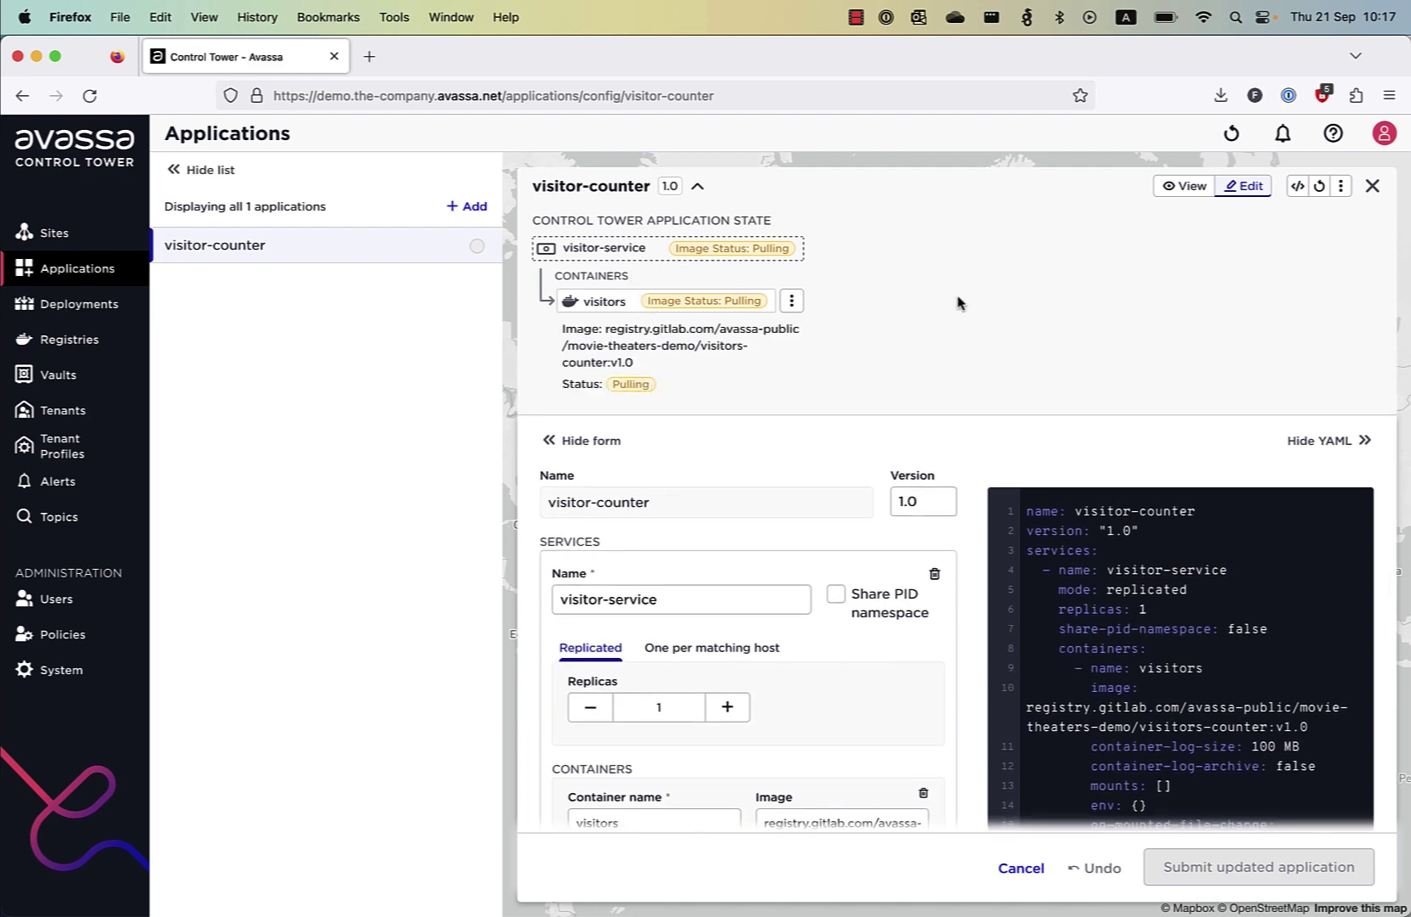
left_click(1318, 189)
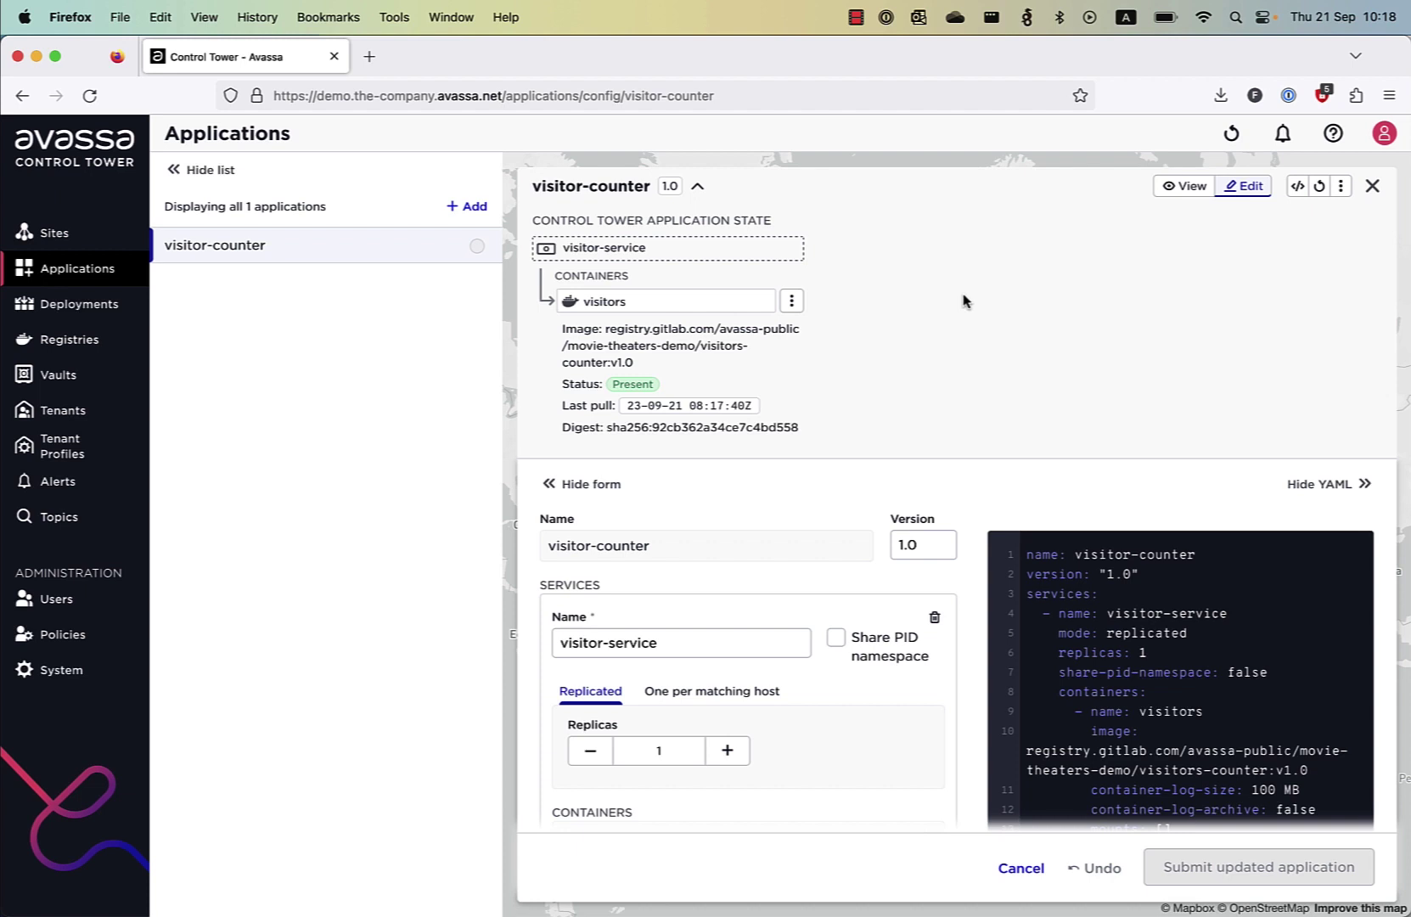
Step: Start a new deployment named visitors for the visitor-counter application
left_click(53, 306)
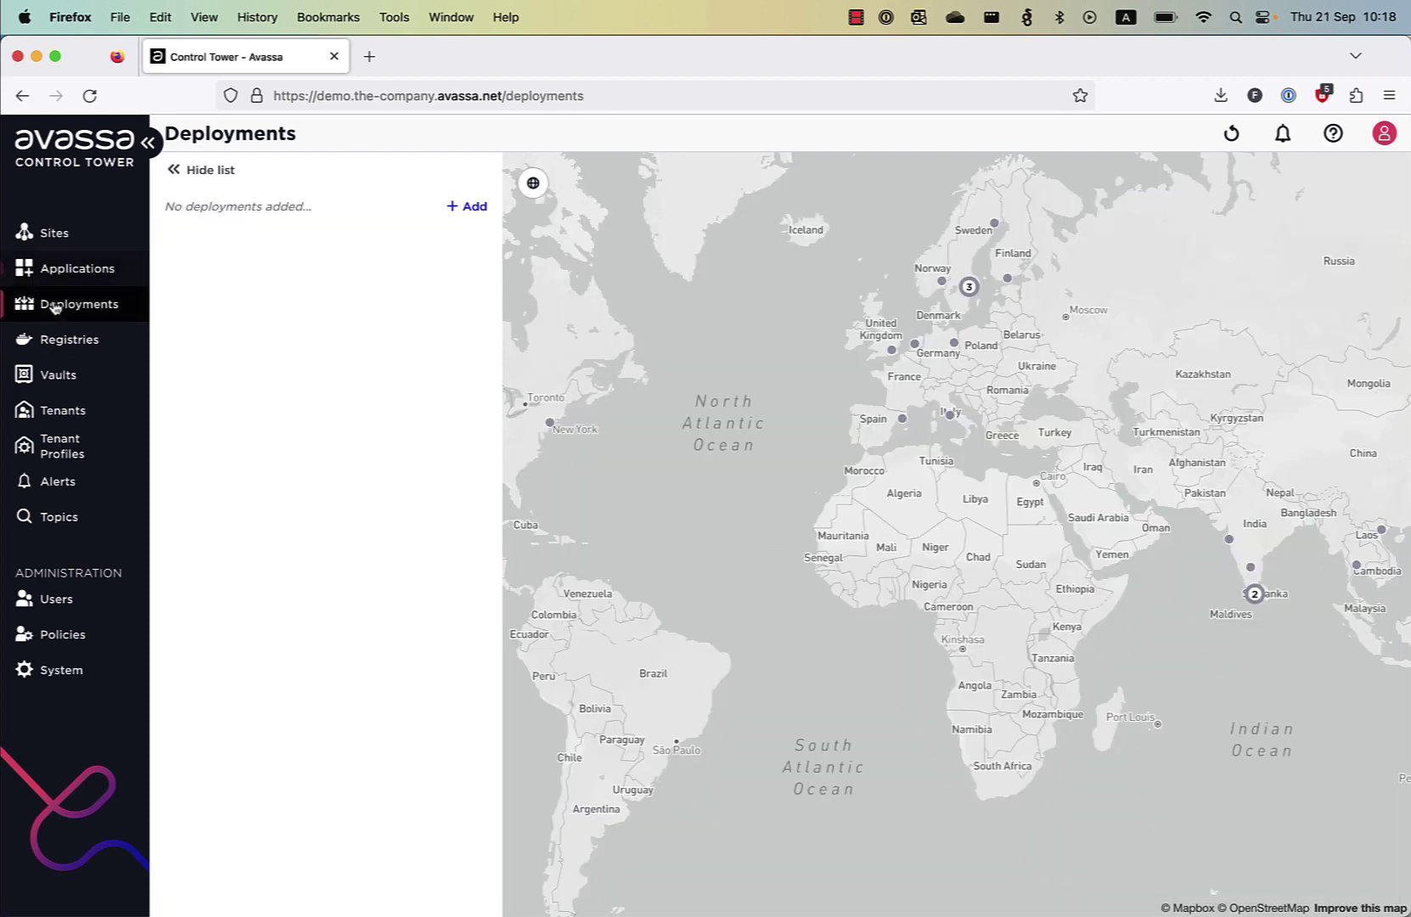
left_click(469, 208)
left_click(586, 287)
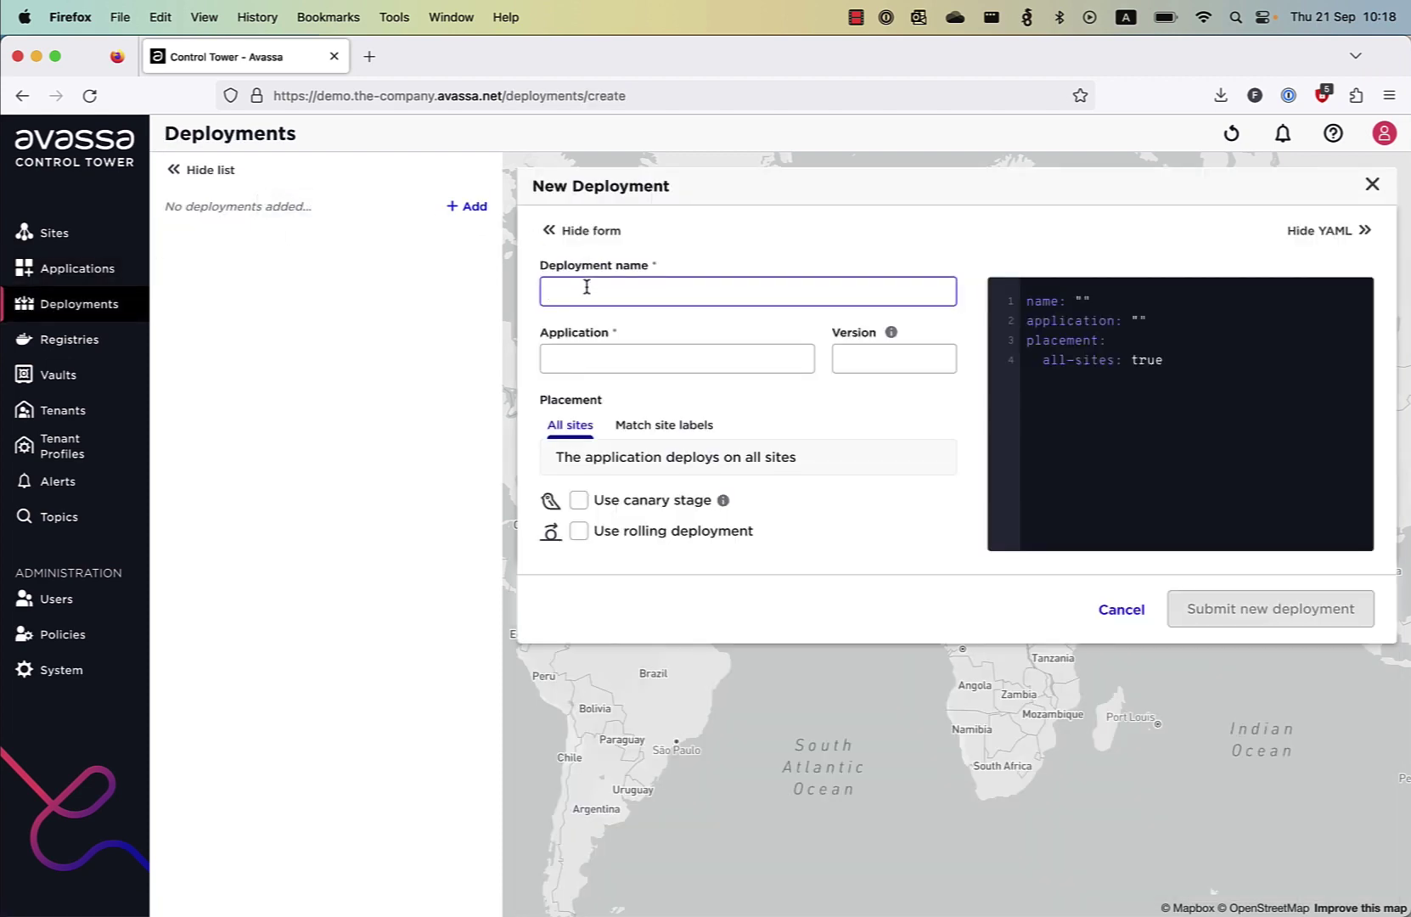
type("visitors")
left_click(608, 357)
left_click(608, 391)
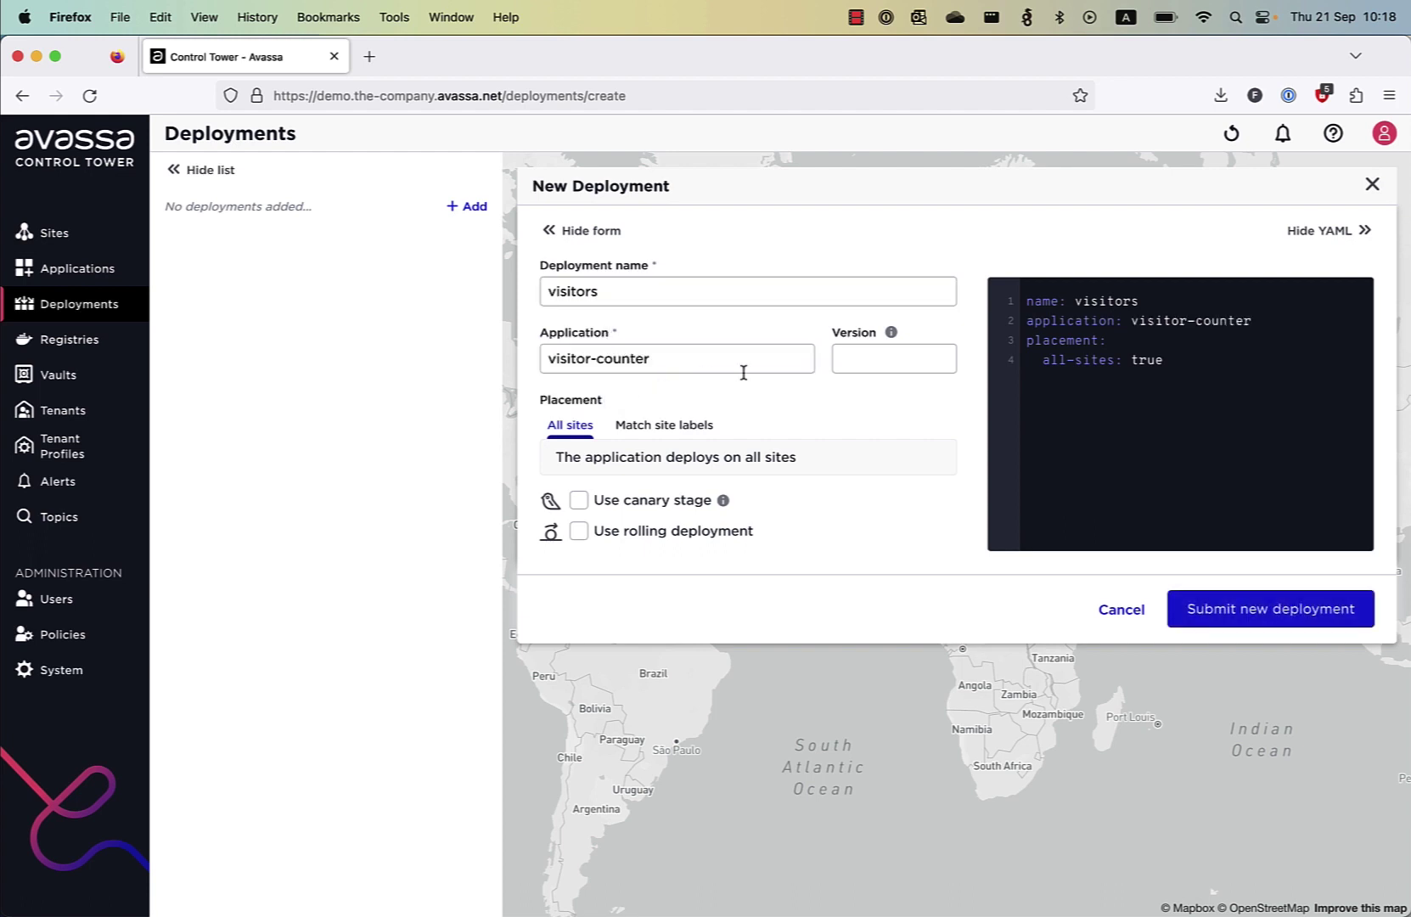
Step: Set the deployment's application version to 1.0 and place it on sites matching the label expression region=Europe
left_click(850, 361)
type("1.0")
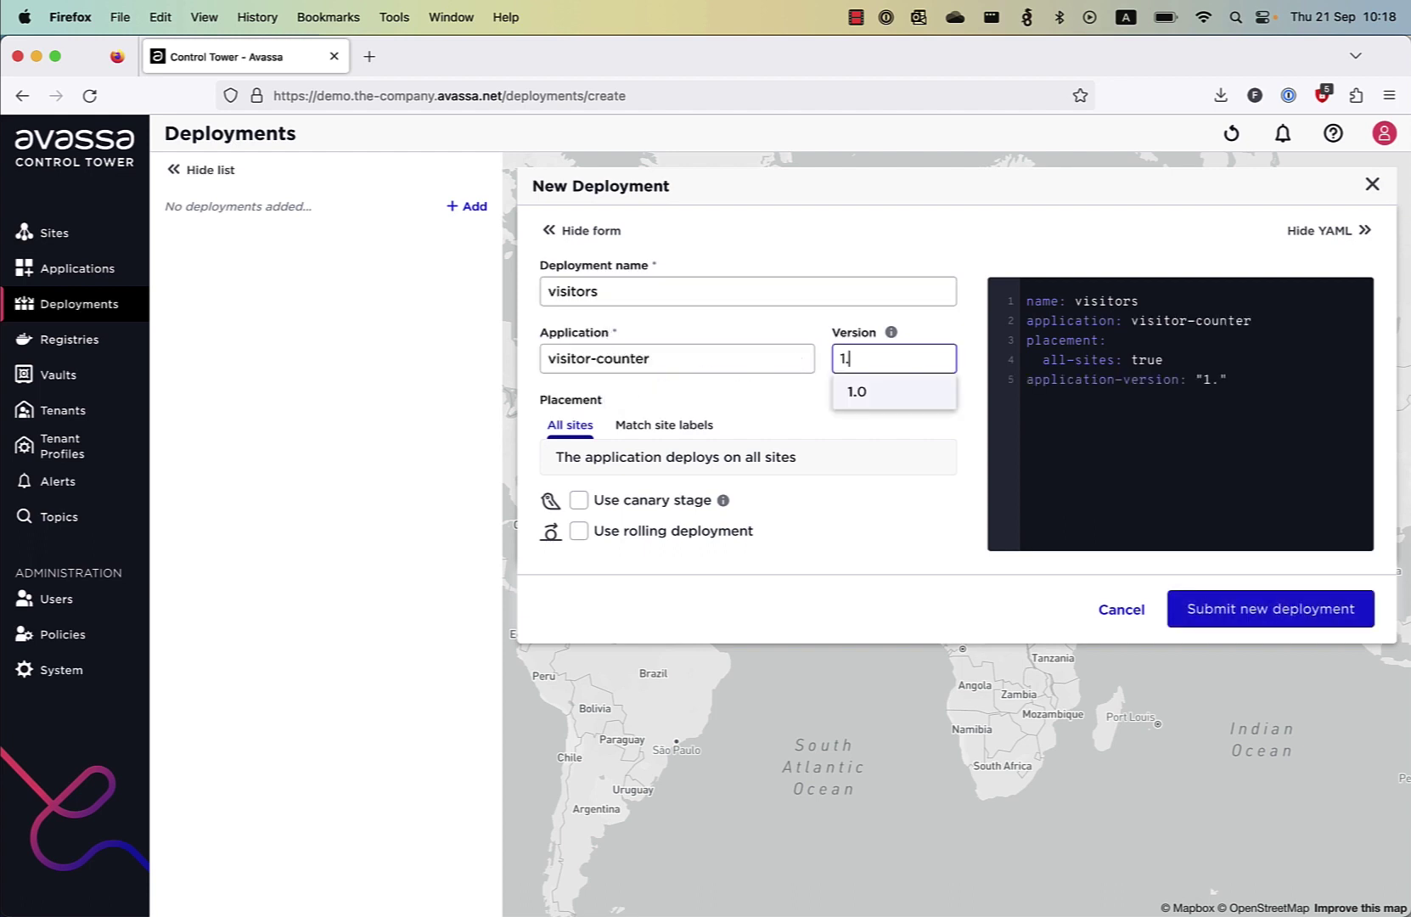
left_click(647, 423)
left_click(640, 497)
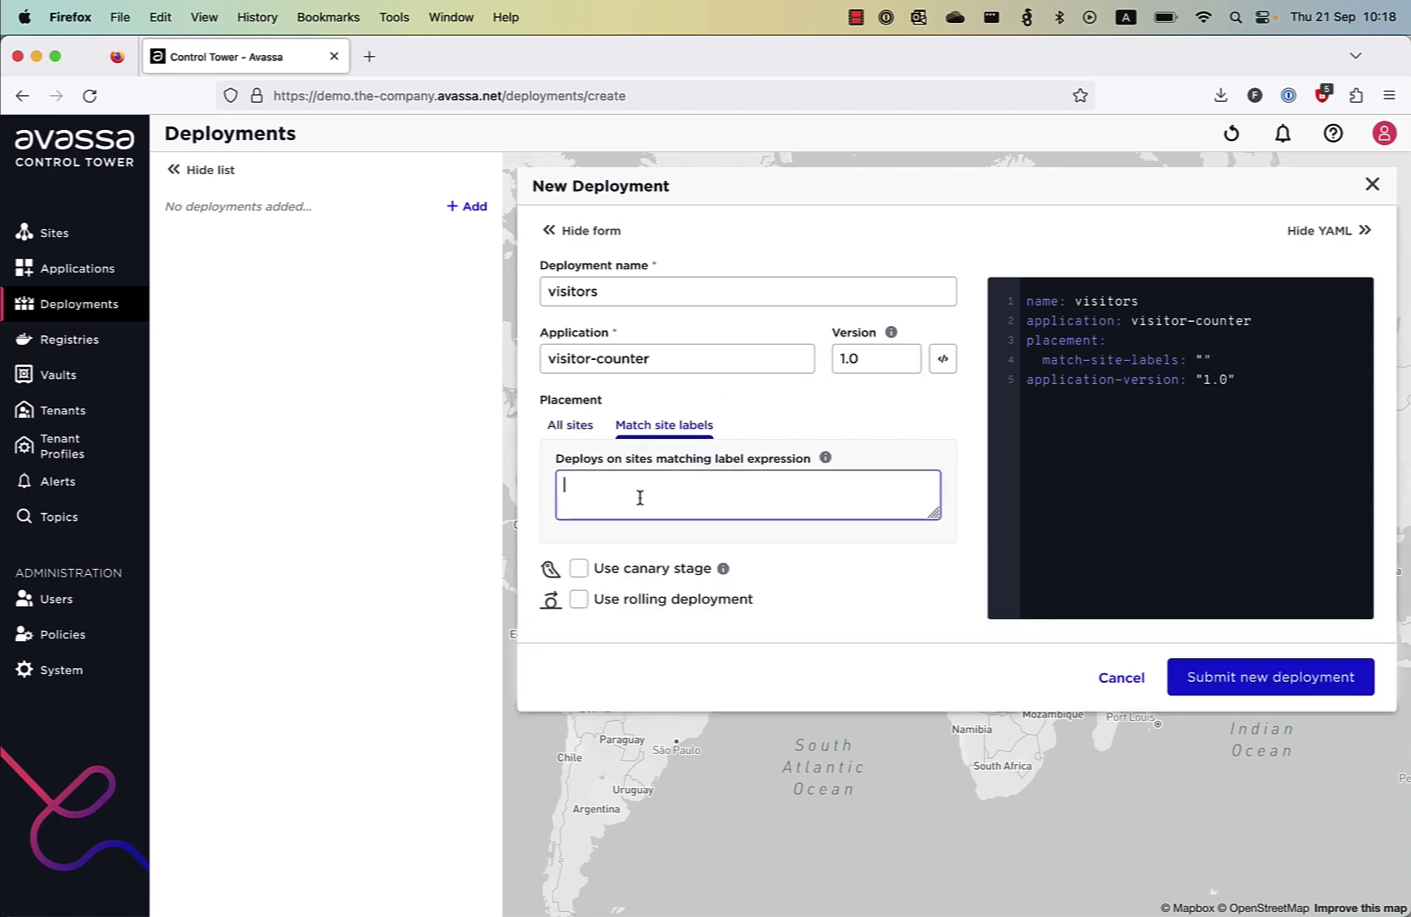
type("region")
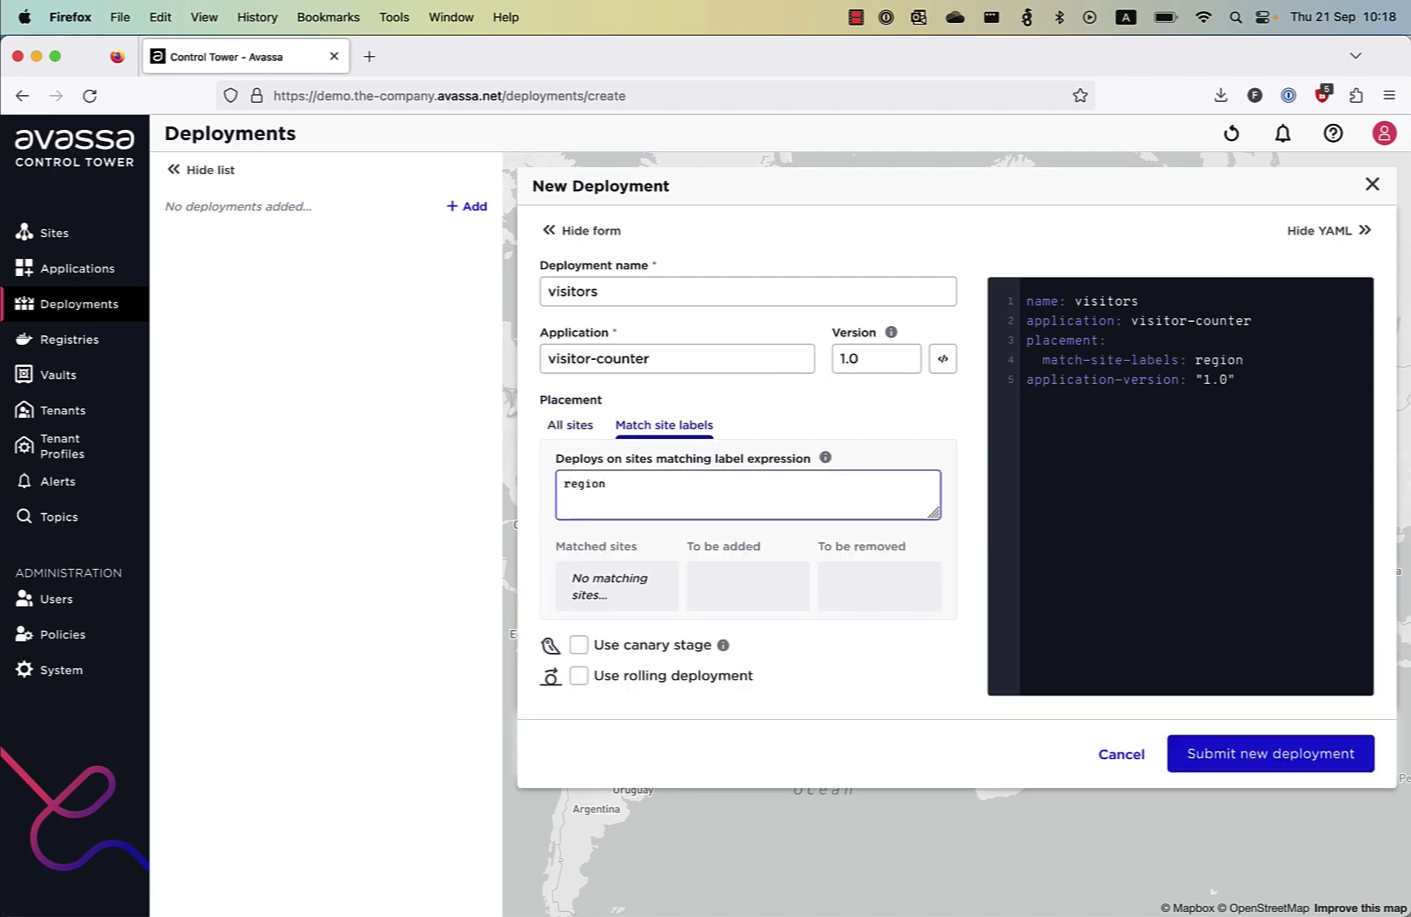
type("=Europe")
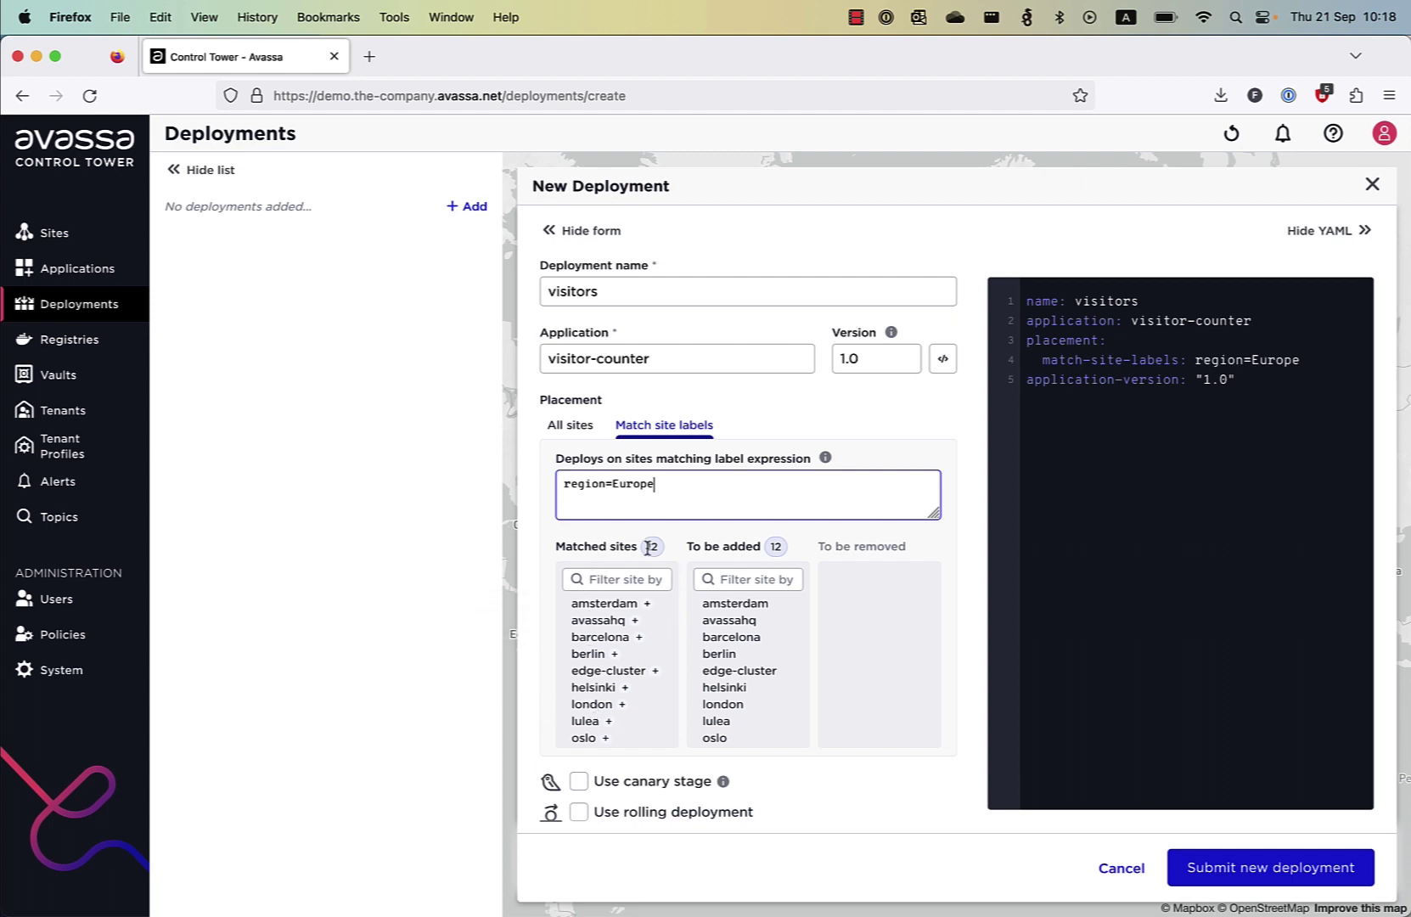
left_click_drag(561, 483, 661, 485)
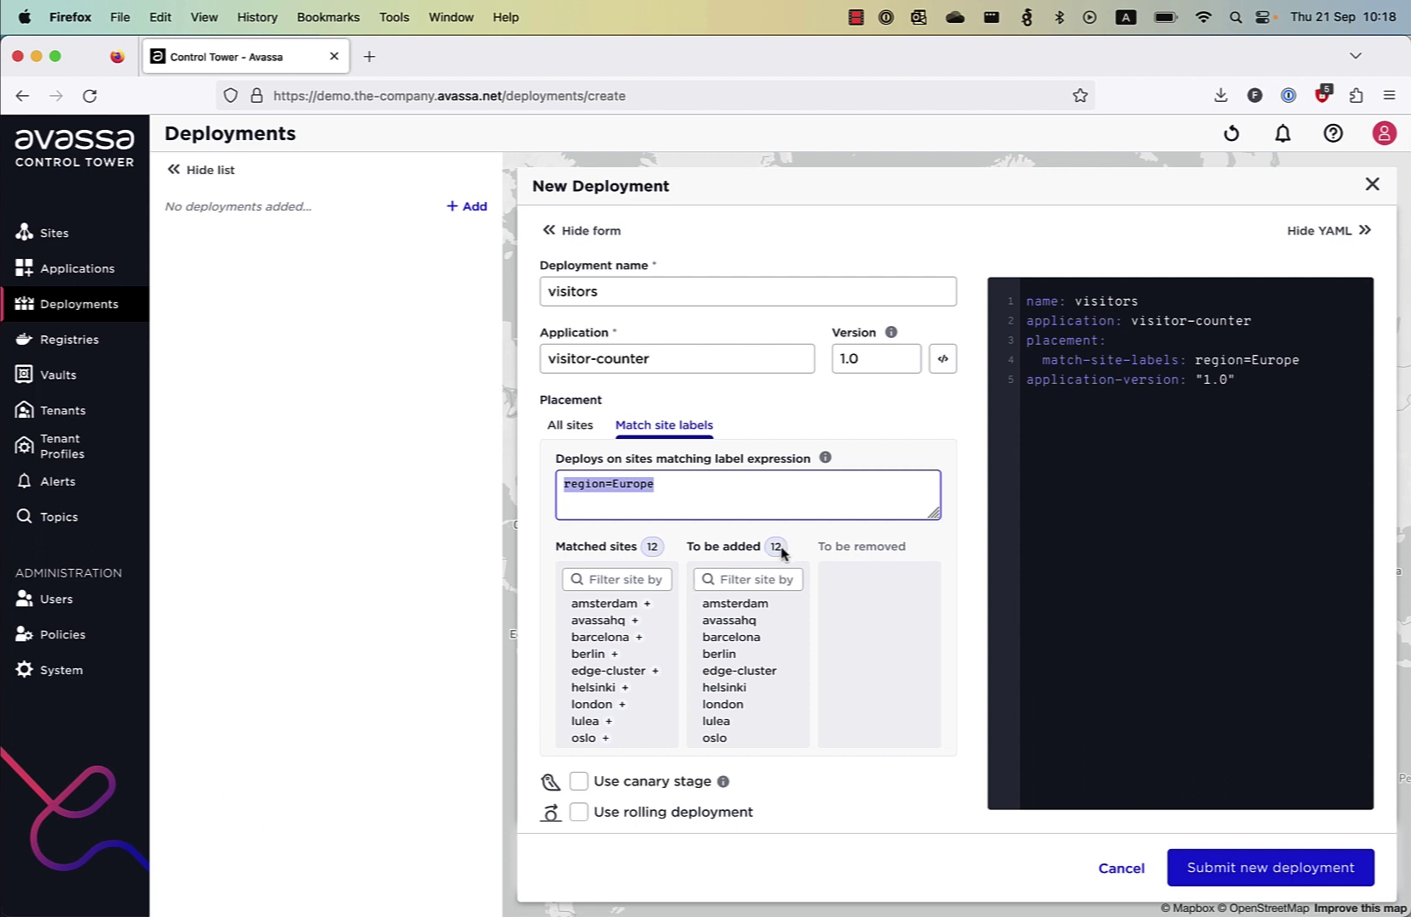
Step: Enable a canary stage for sites matching country=Sweden and have it continue by manual action
scroll(782, 552, "down", 1)
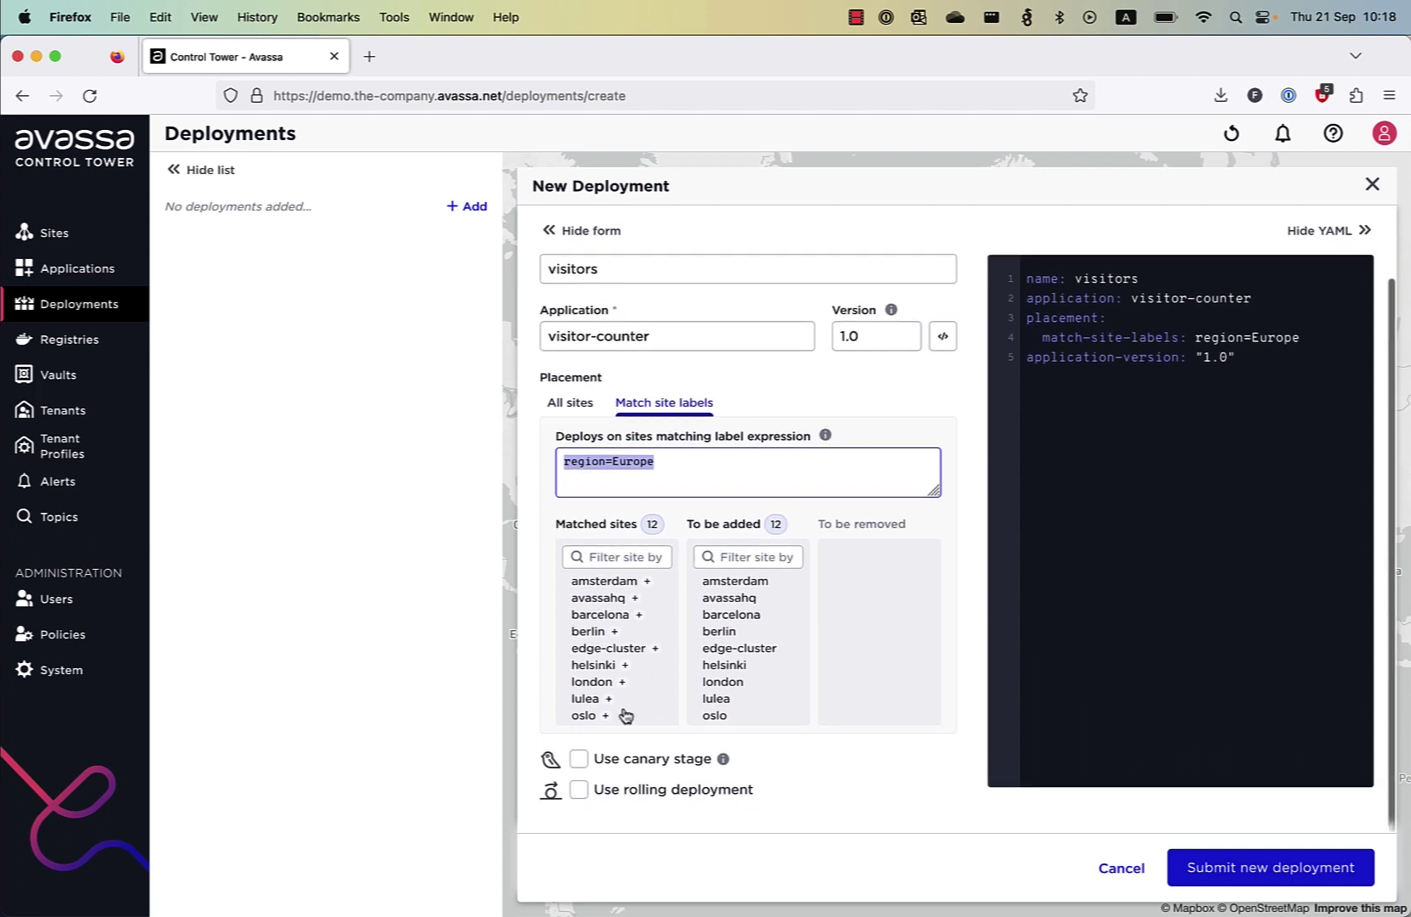
left_click(579, 760)
scroll(813, 781, "down", 3)
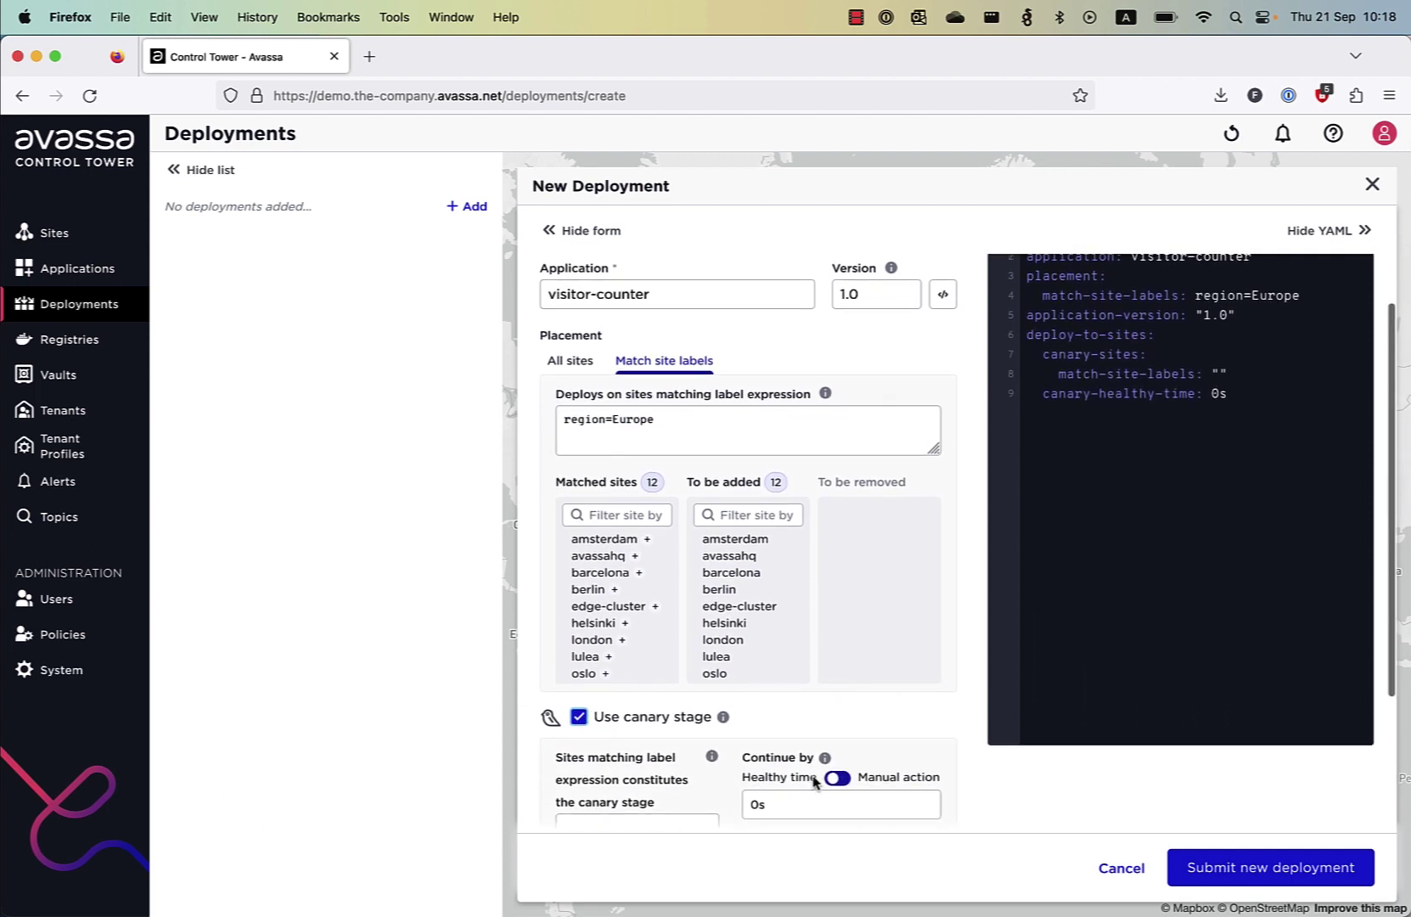
scroll(813, 782, "down", 1)
left_click(625, 692)
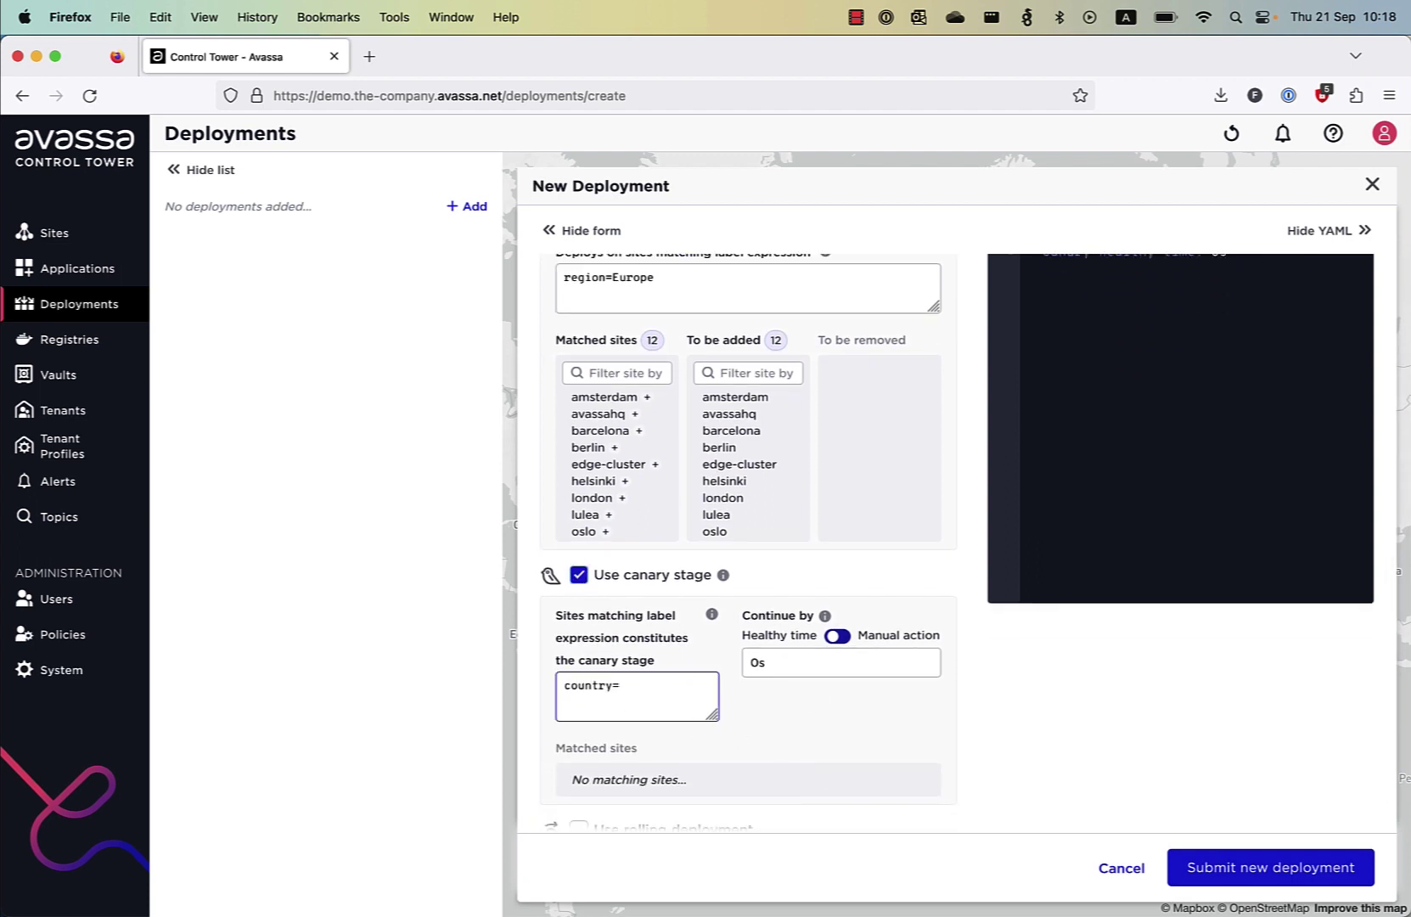
type("country=Sweden")
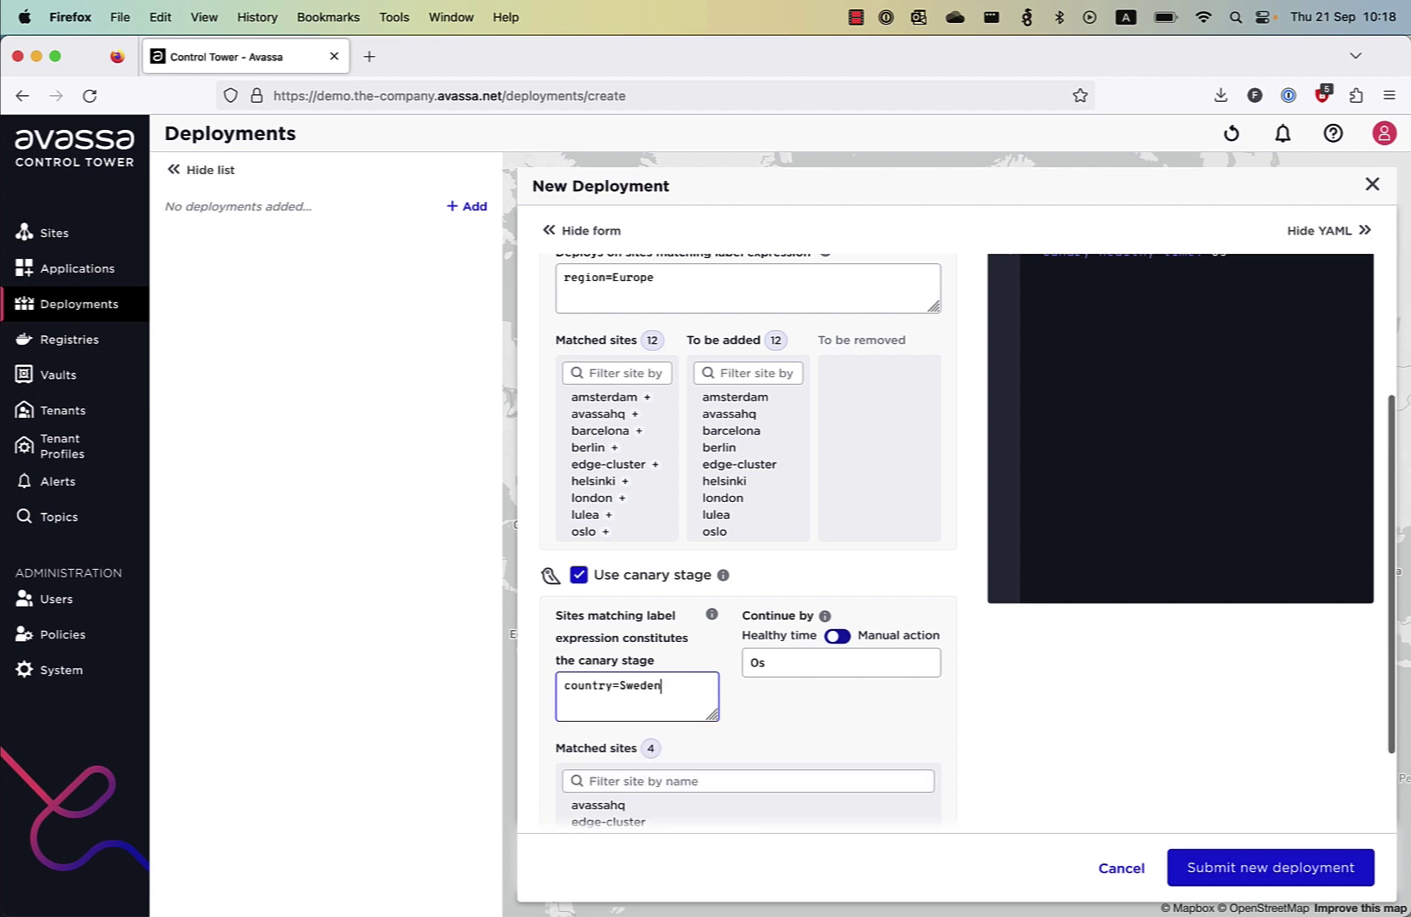
scroll(697, 744, "down", 2)
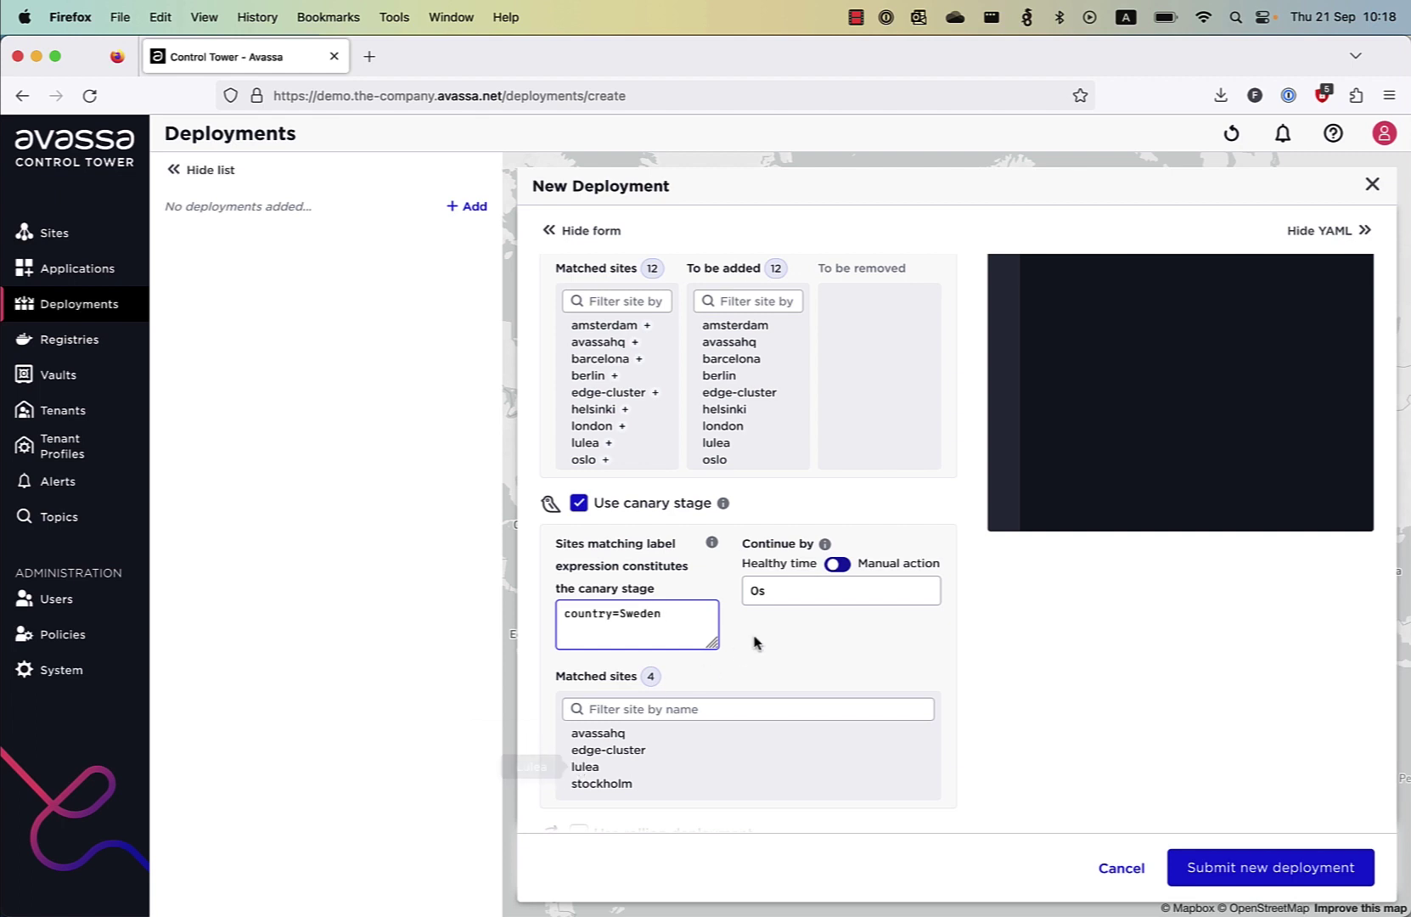
left_click(839, 565)
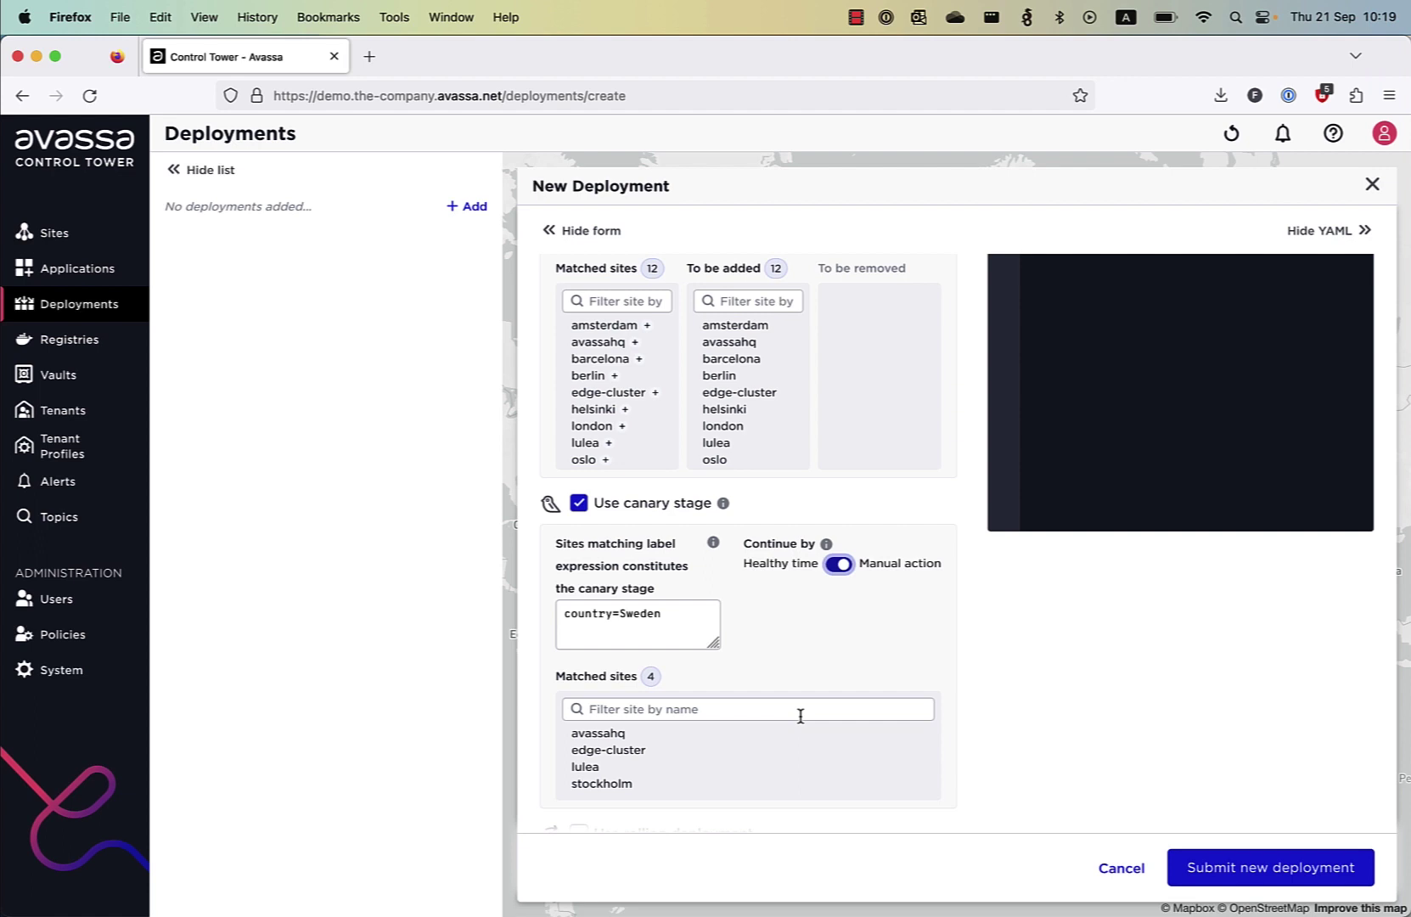
Step: Enable rolling deployment with 2 sites in parallel and submit the new deployment
scroll(801, 717, "down", 2)
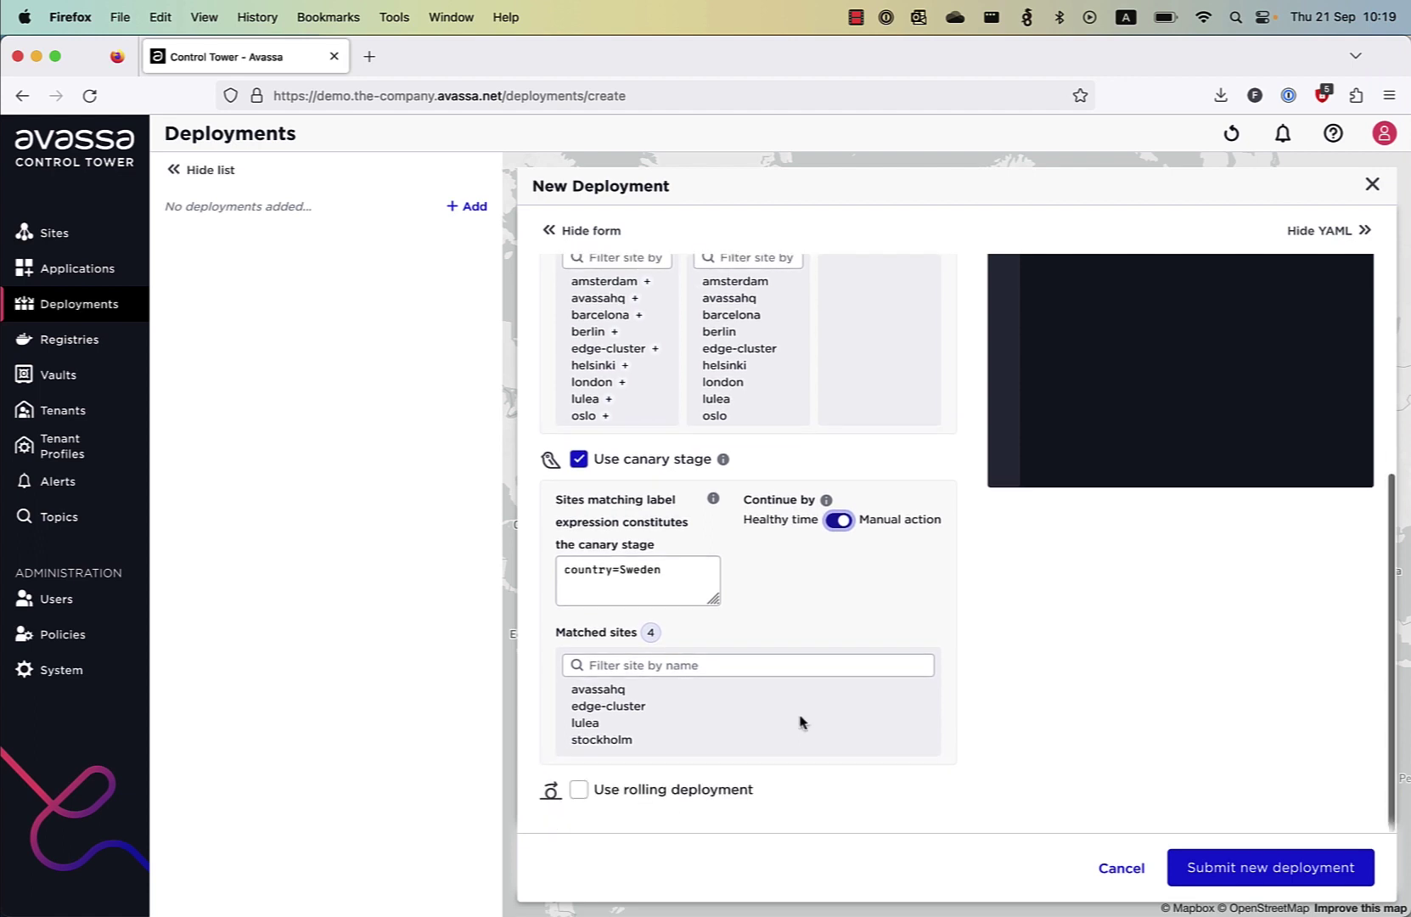
left_click(577, 791)
scroll(807, 765, "down", 5)
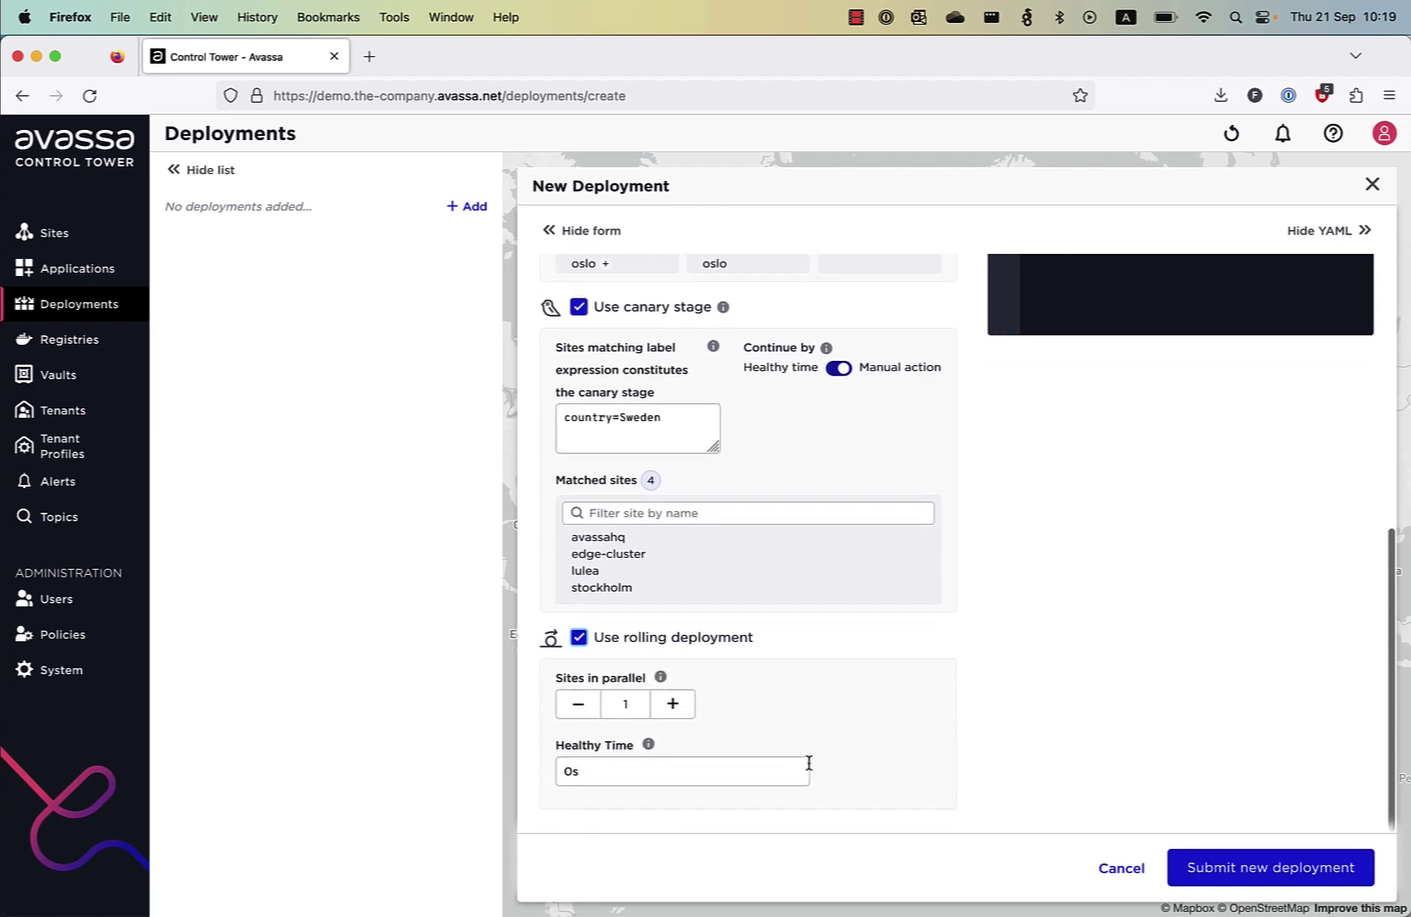
left_click(669, 716)
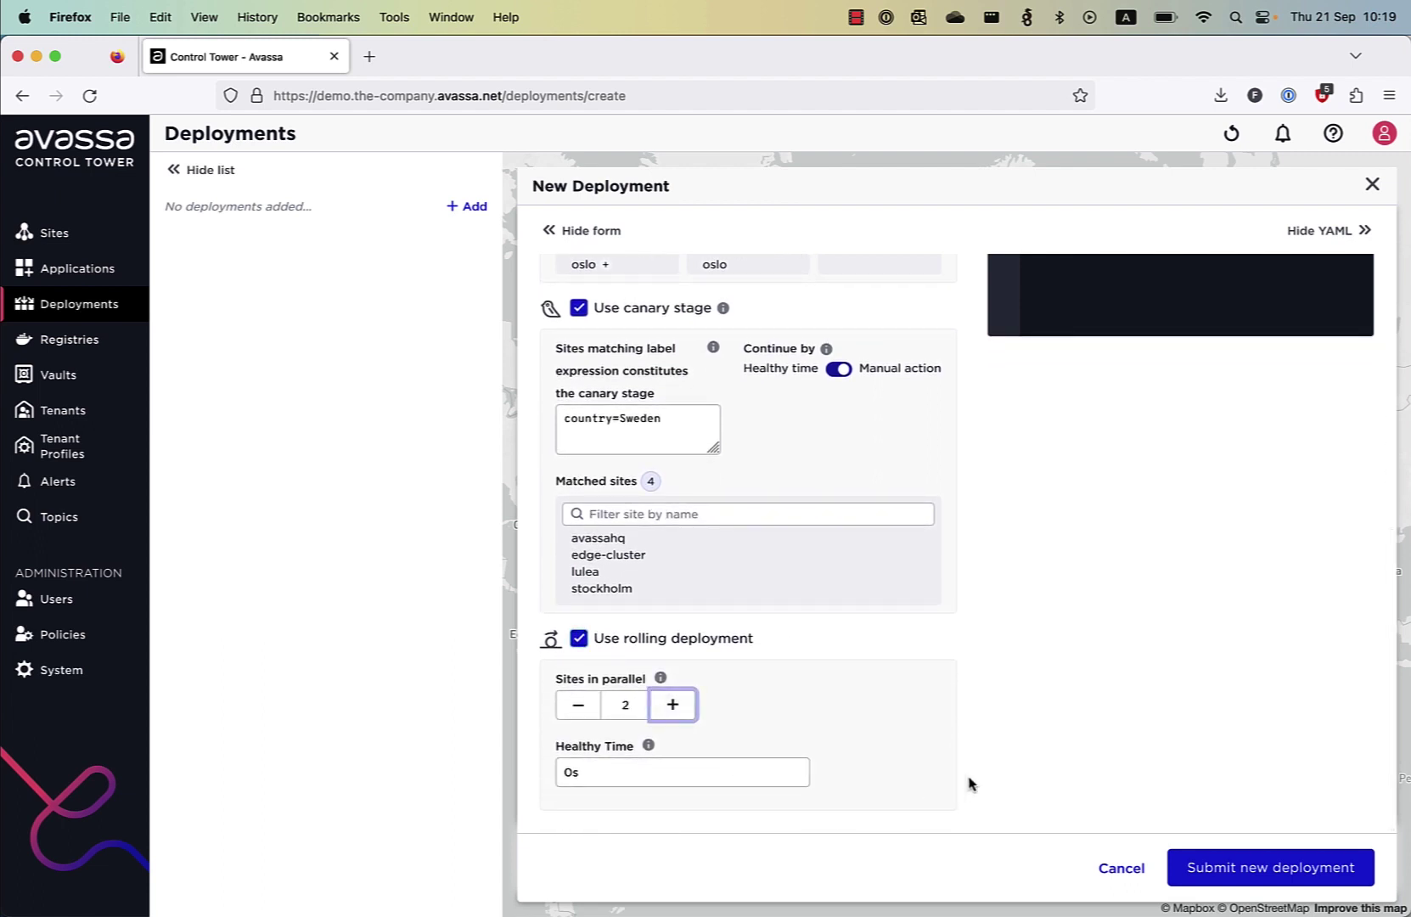
left_click(1250, 870)
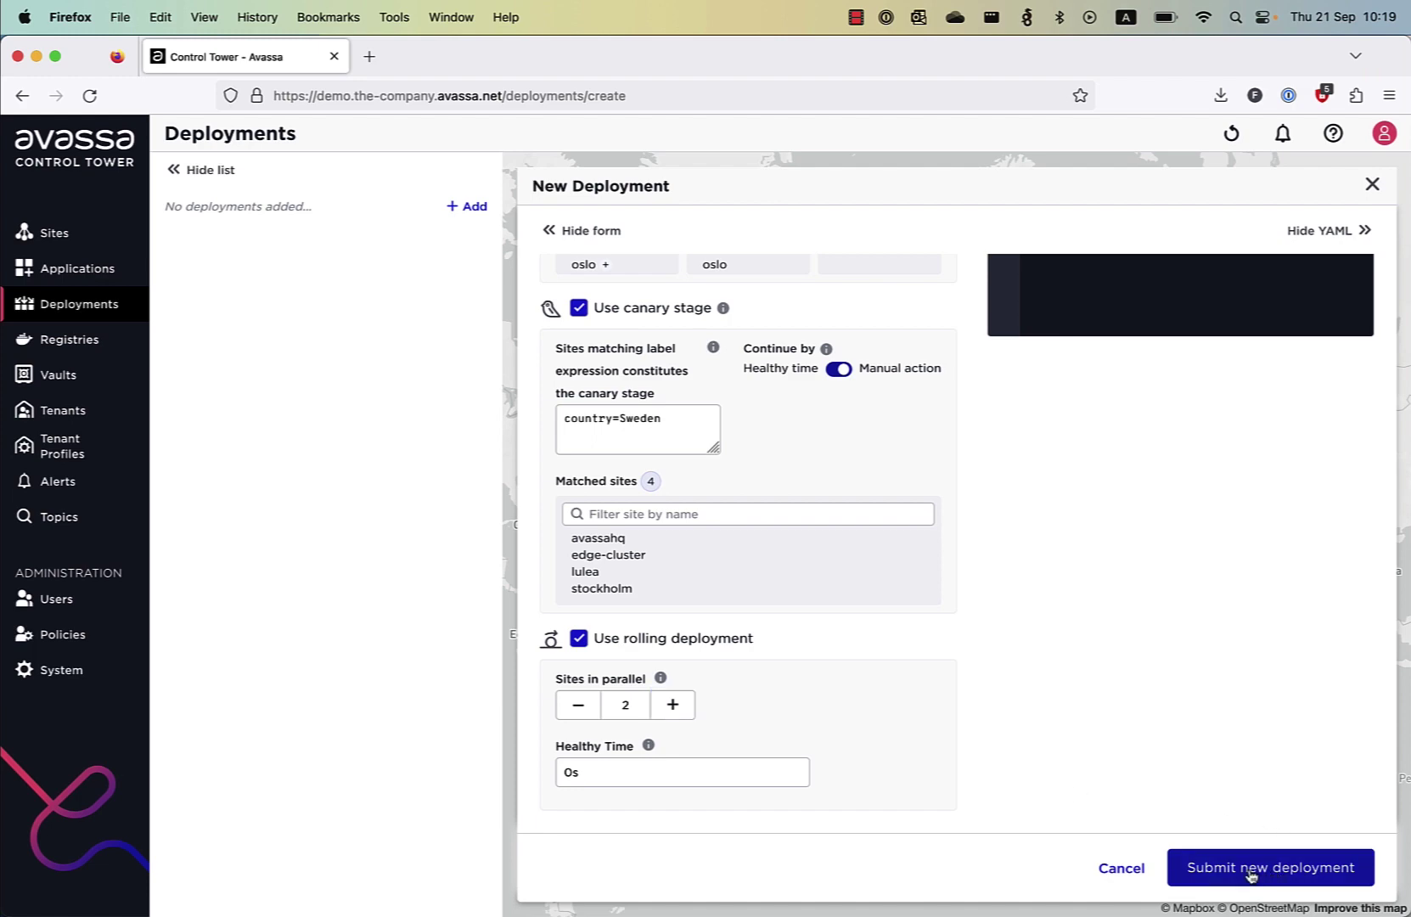
left_click(940, 686)
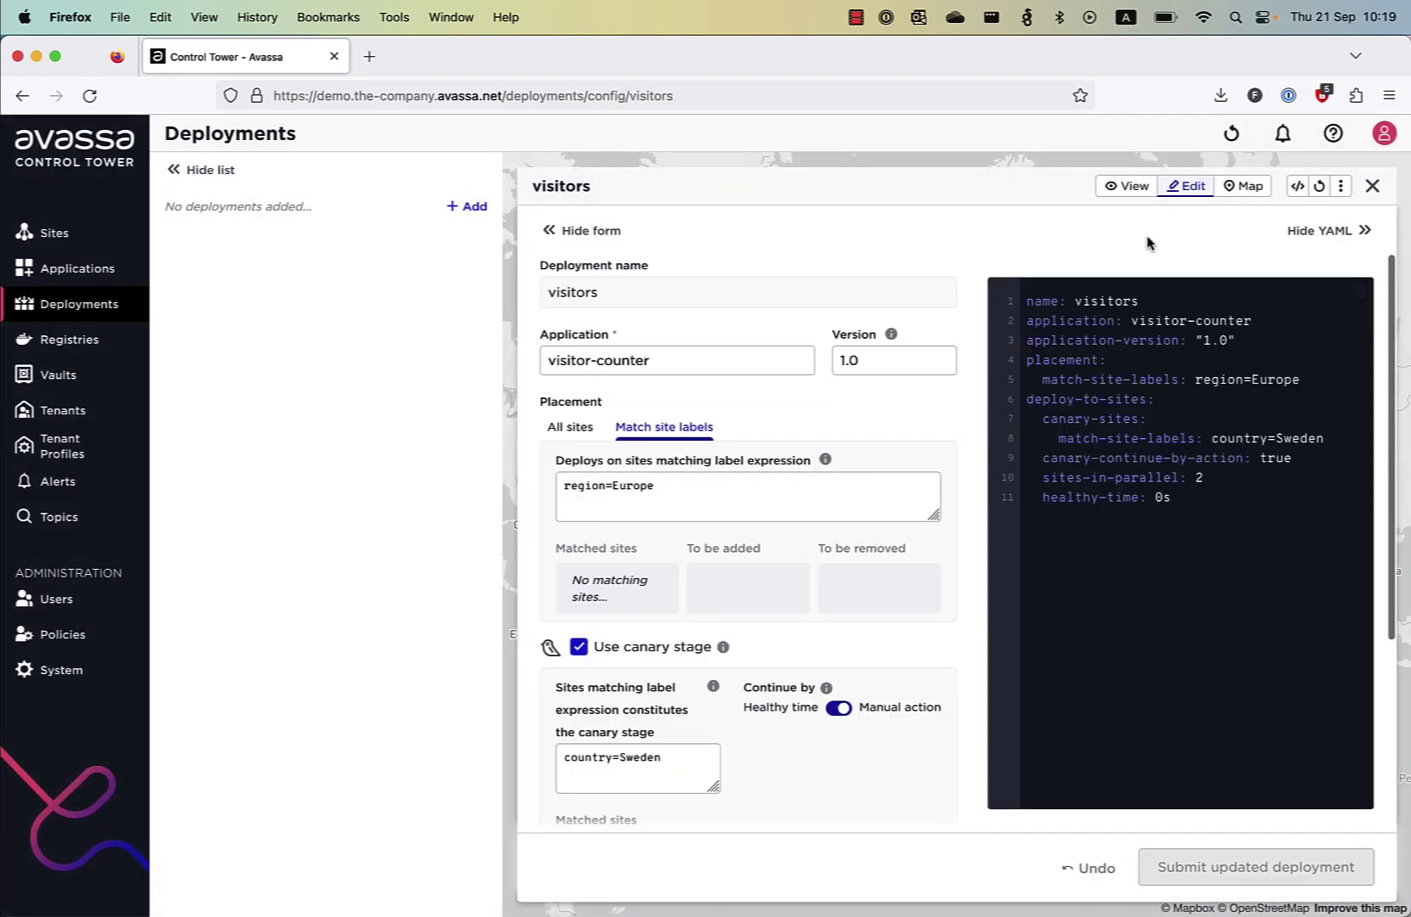
Step: Check the visitors deployment's status per site and the visitor-counter application's state on the canary sites
left_click(1123, 188)
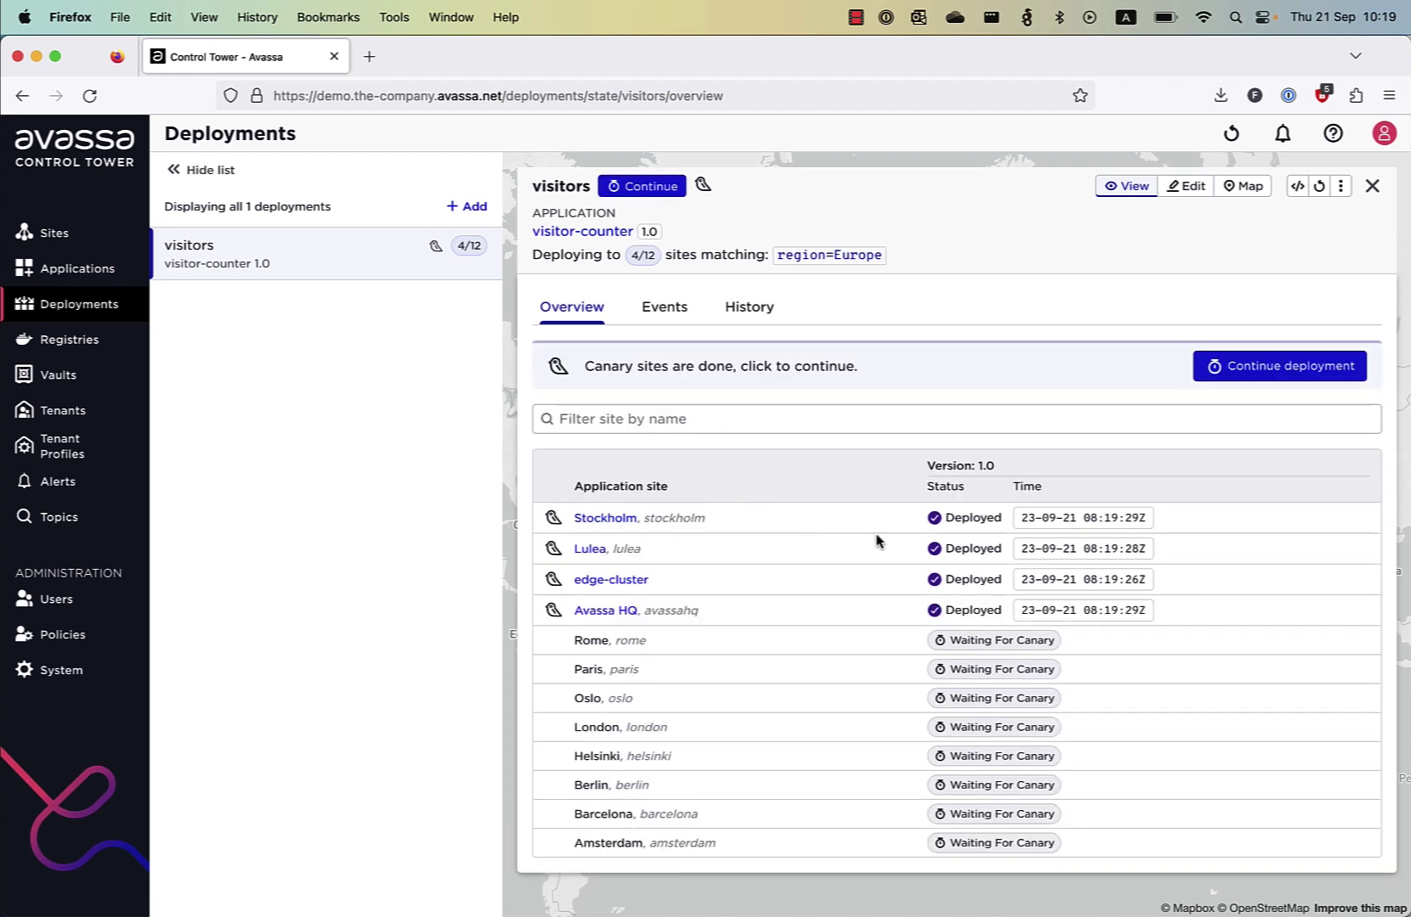
mouse_move(1036, 580)
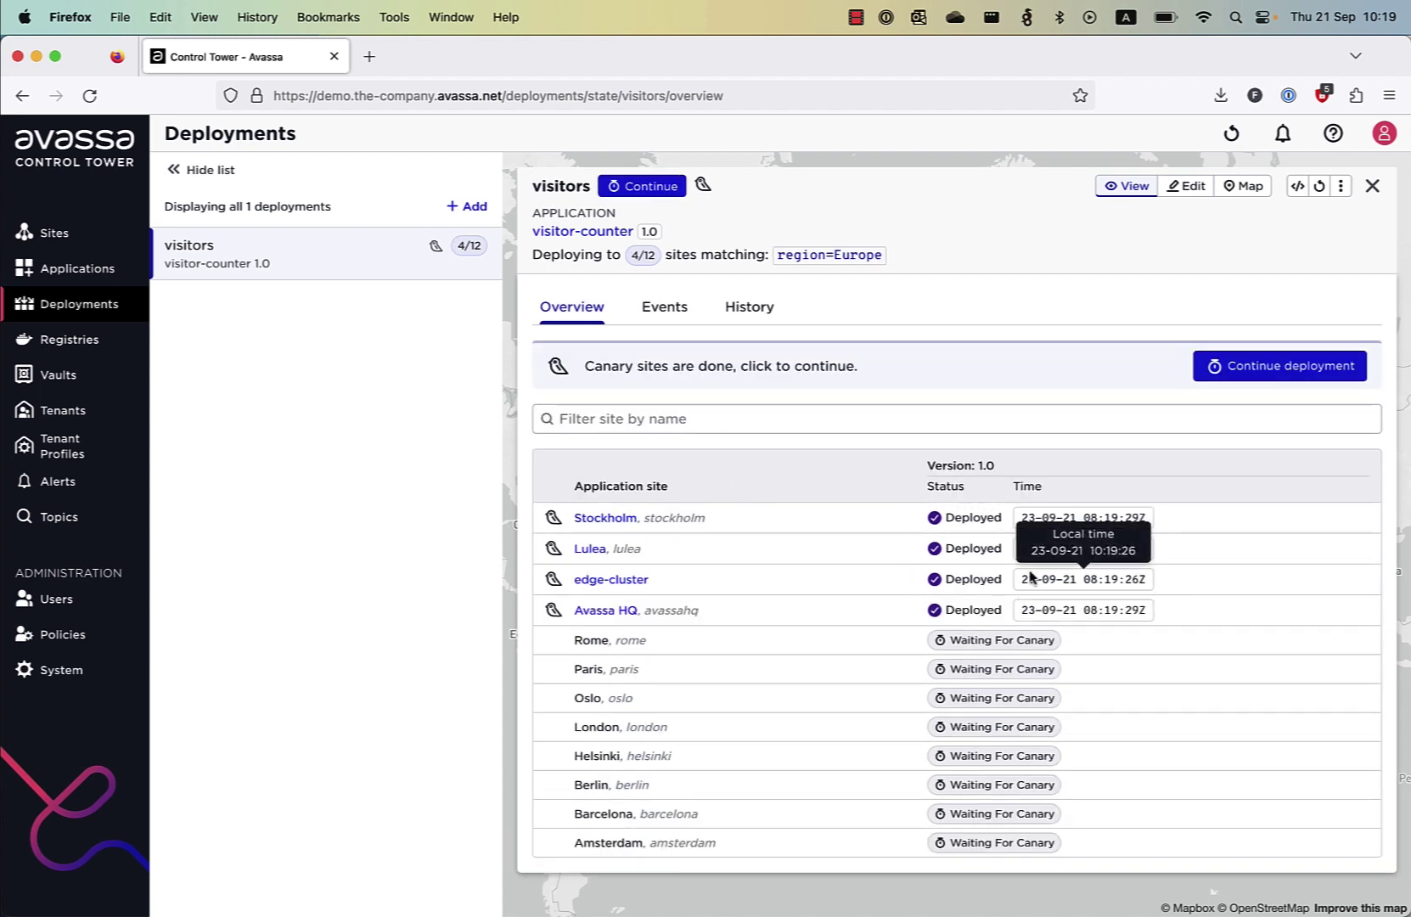
left_click(72, 269)
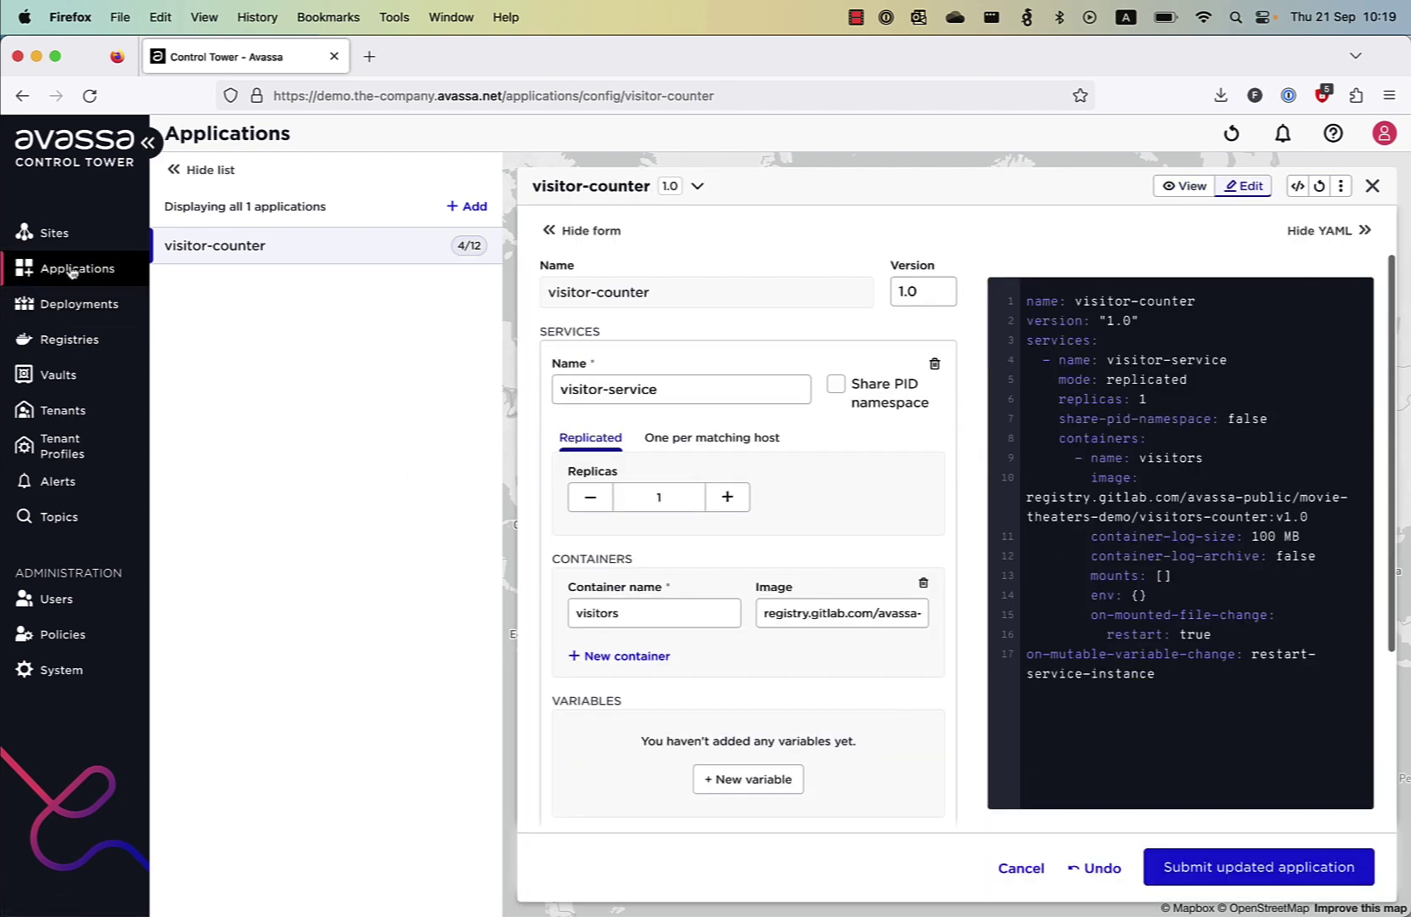
left_click(1170, 187)
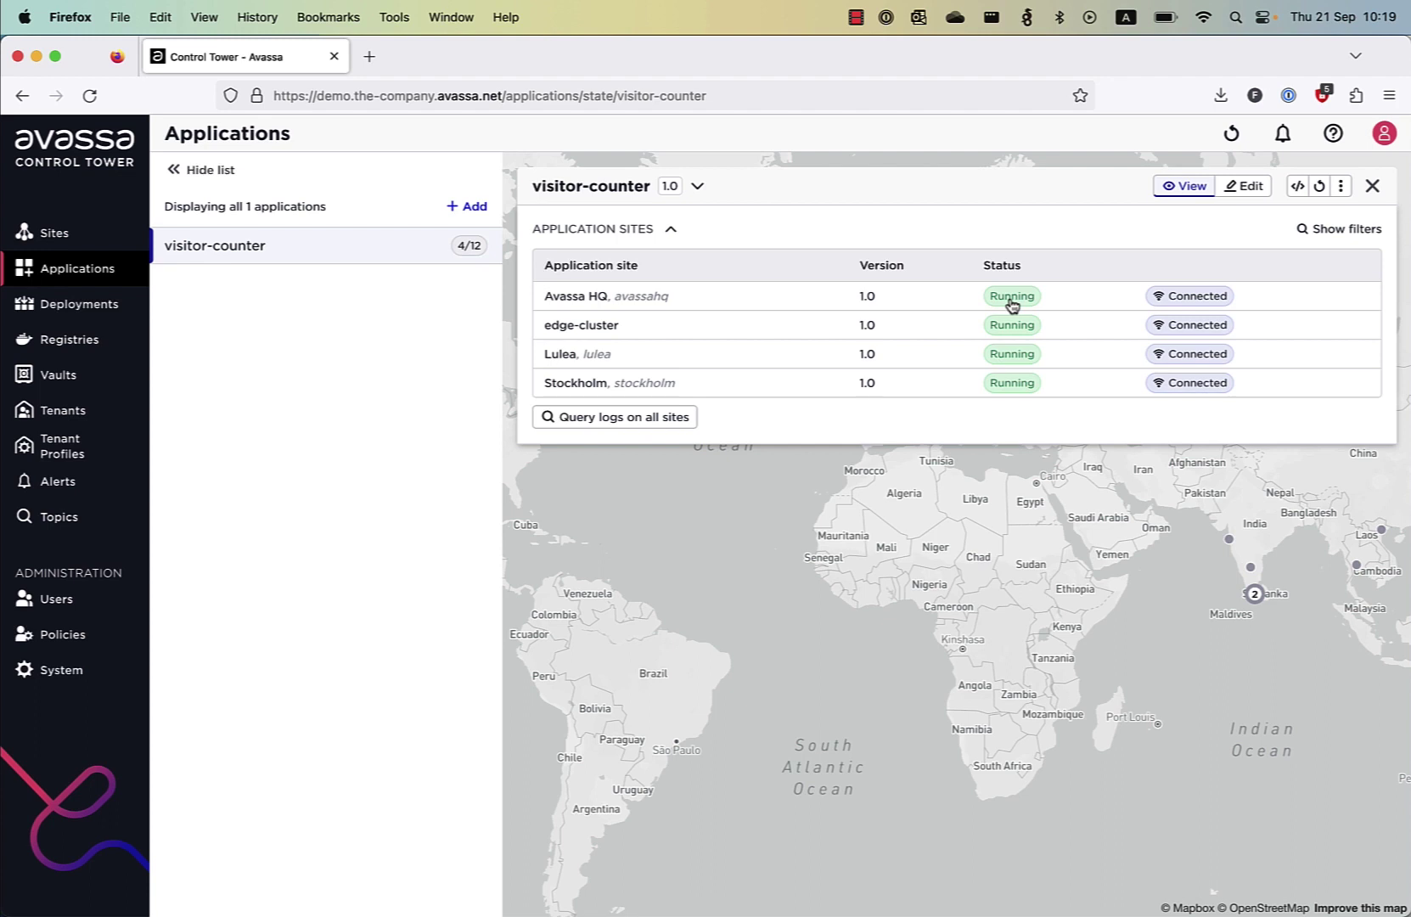
Step: Continue the visitors deployment past the canary stage and check the visitor-counter application's status on its sites
left_click(59, 307)
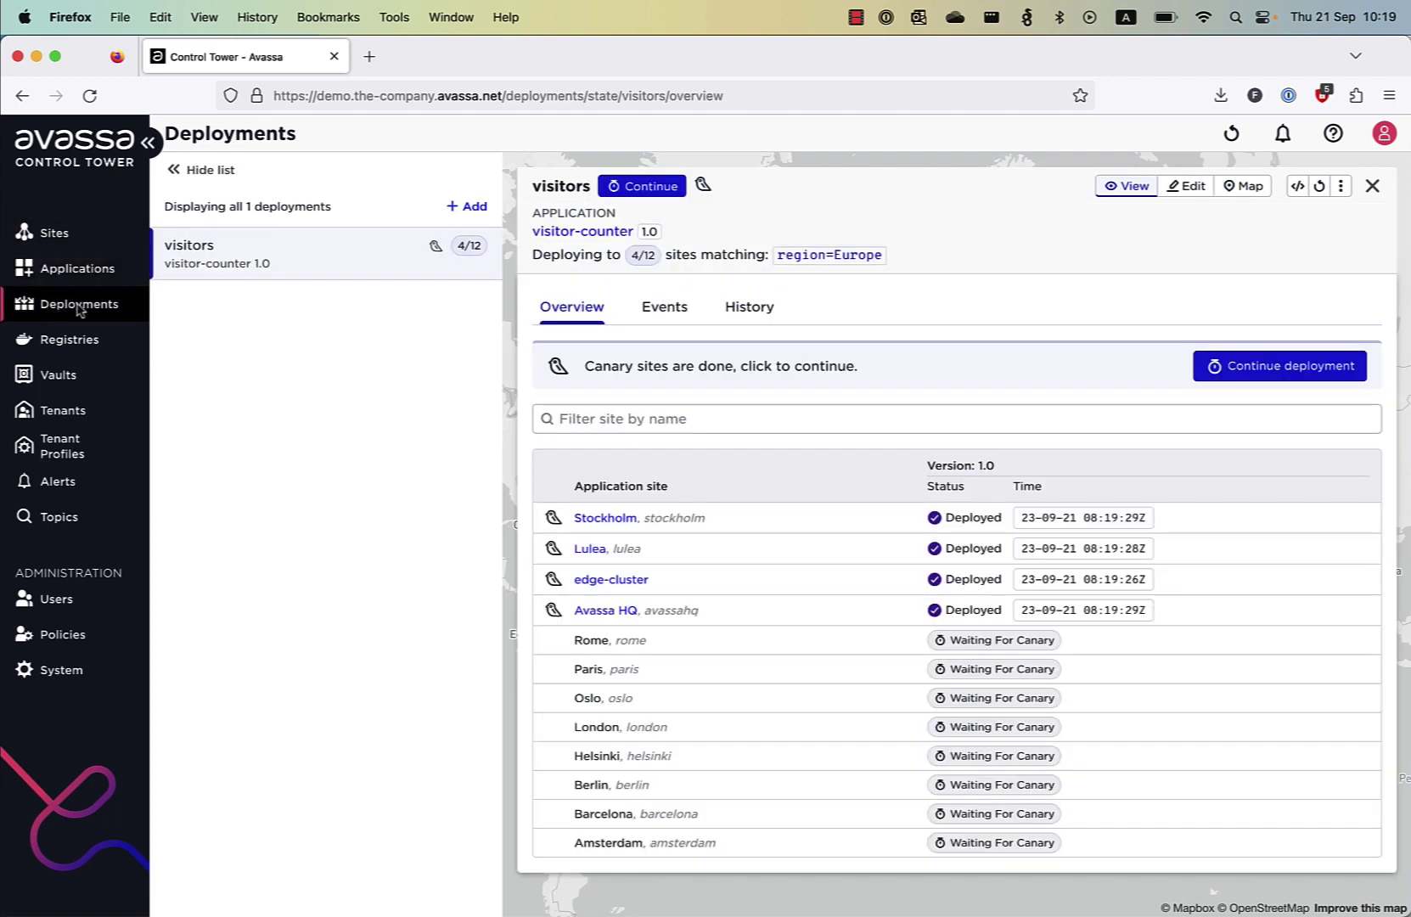
left_click(1246, 379)
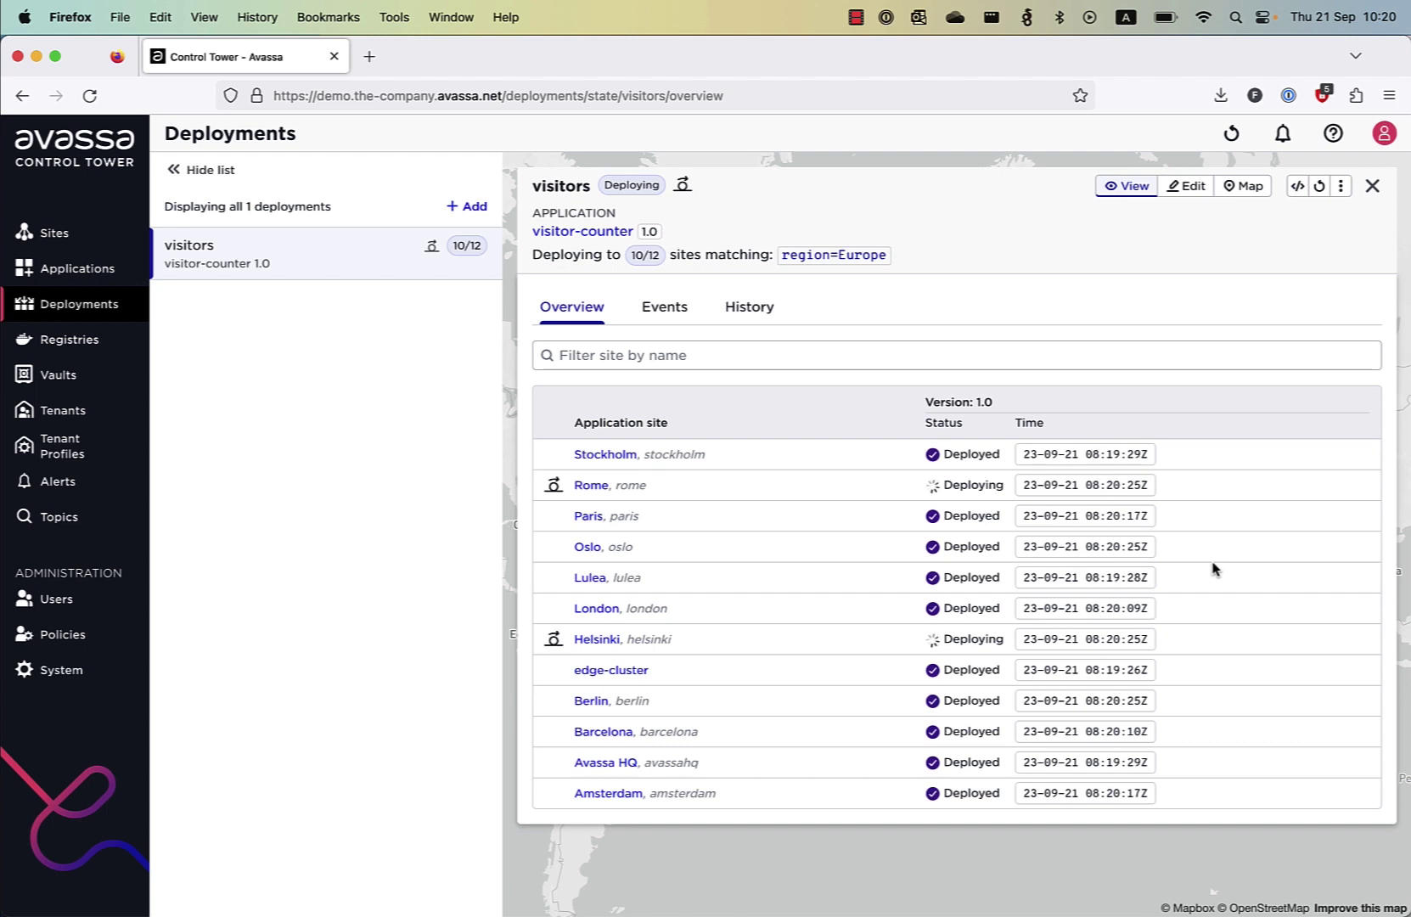
left_click(75, 272)
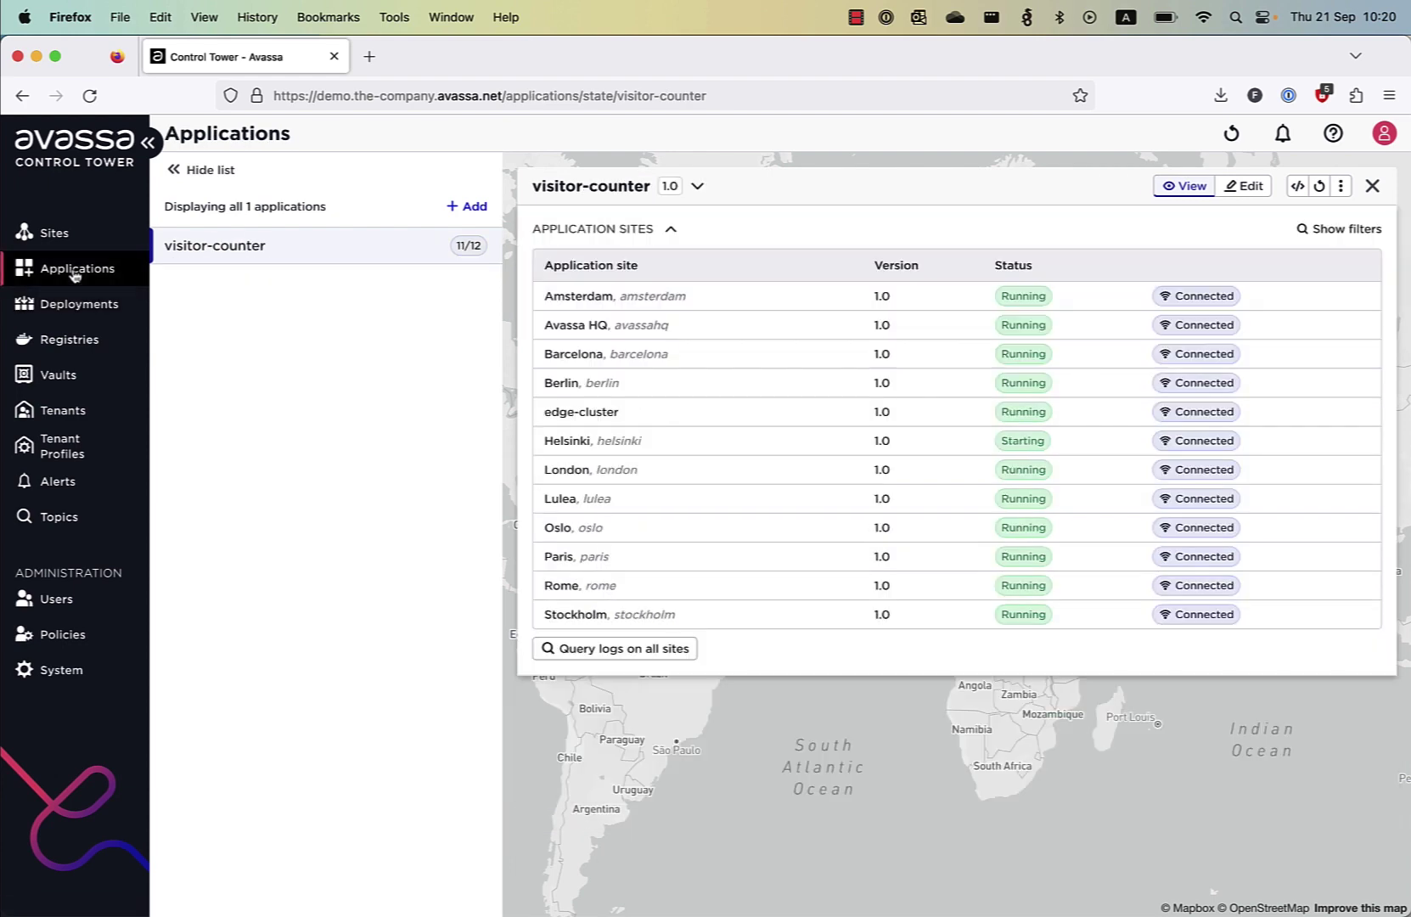